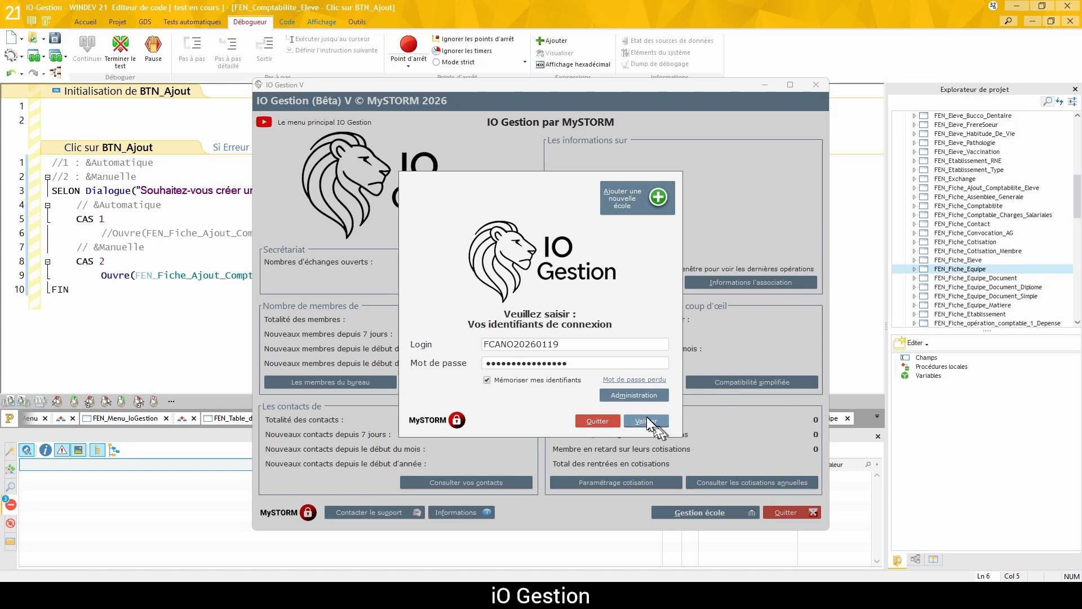
Step: Log in with the saved credentials and open the active student's accounting through the school management area
left_click(649, 423)
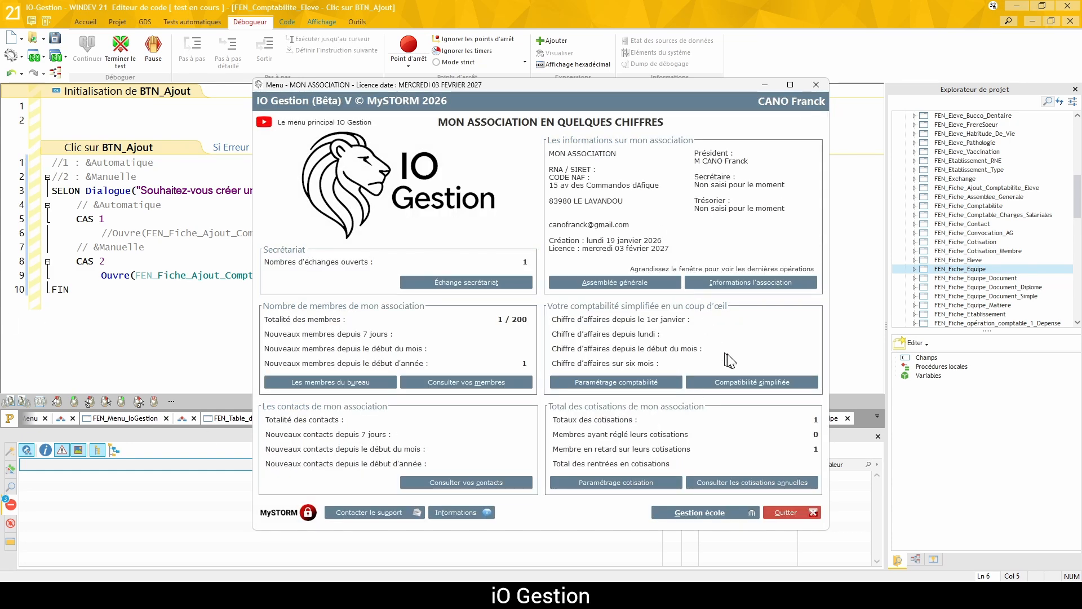
left_click(705, 513)
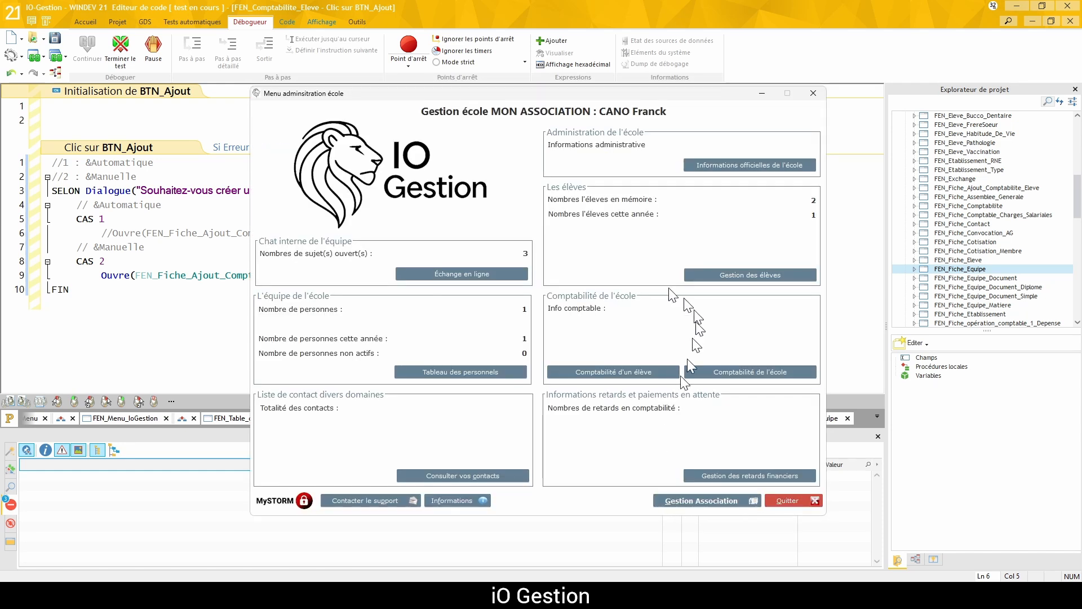
left_click(617, 372)
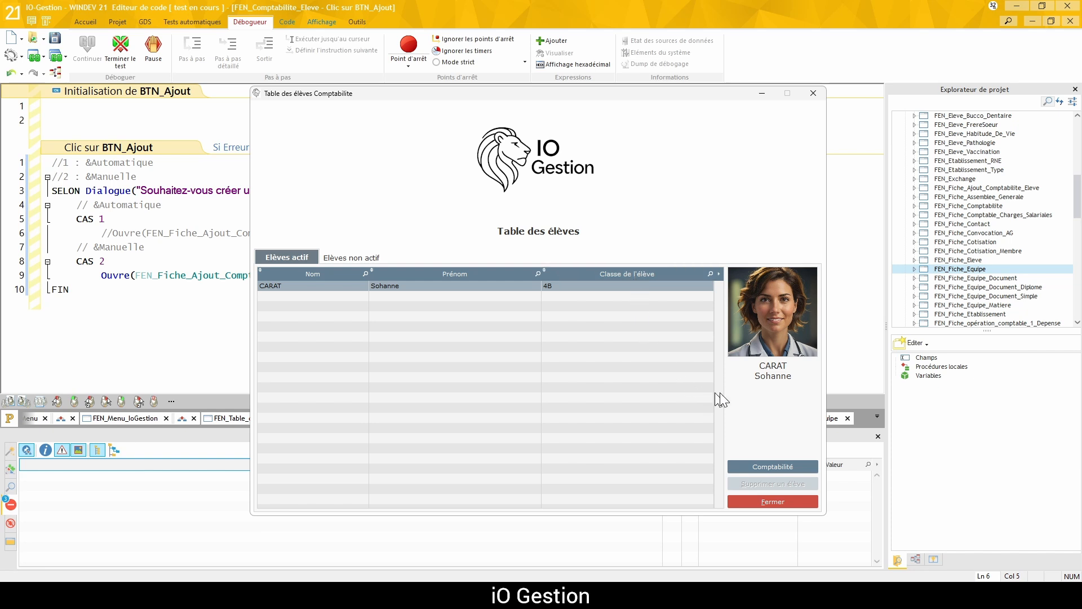
left_click(773, 466)
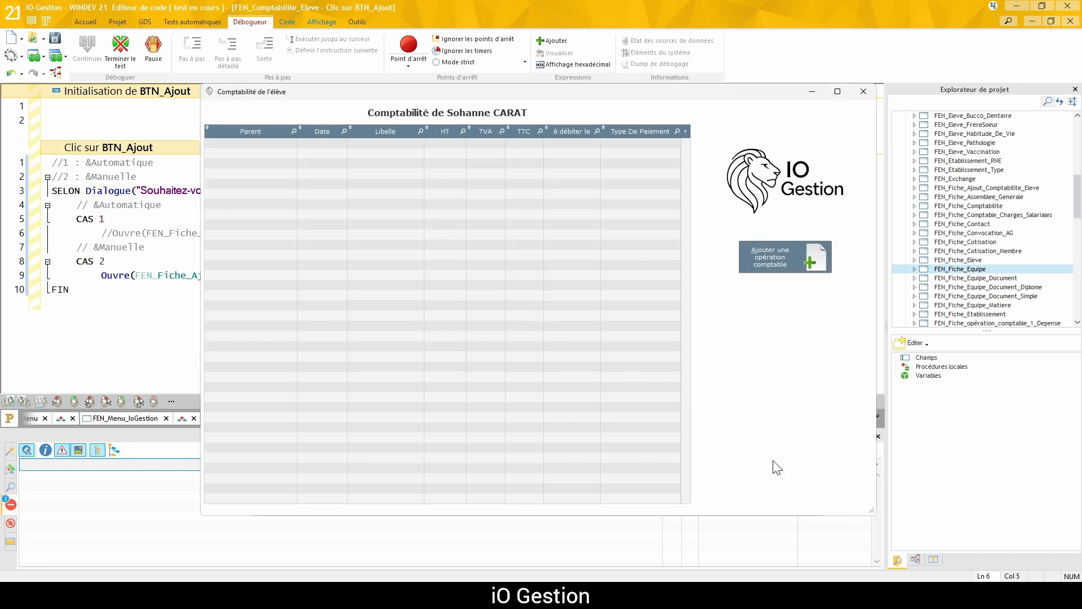
Step: Try adding an automatic accounting operation, and open the form for a manual one instead
left_click(790, 258)
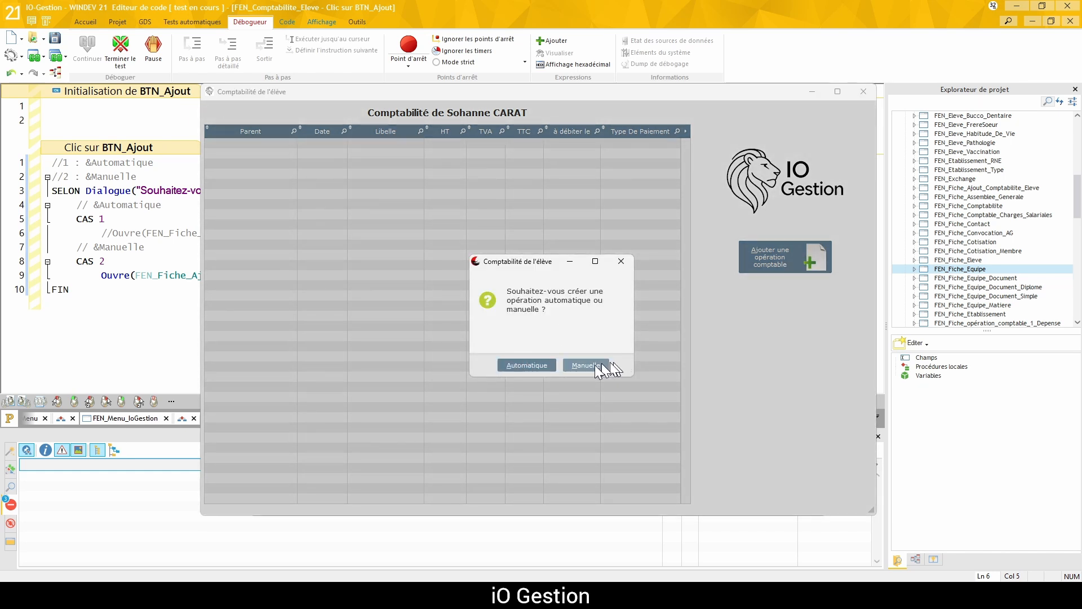
left_click(528, 366)
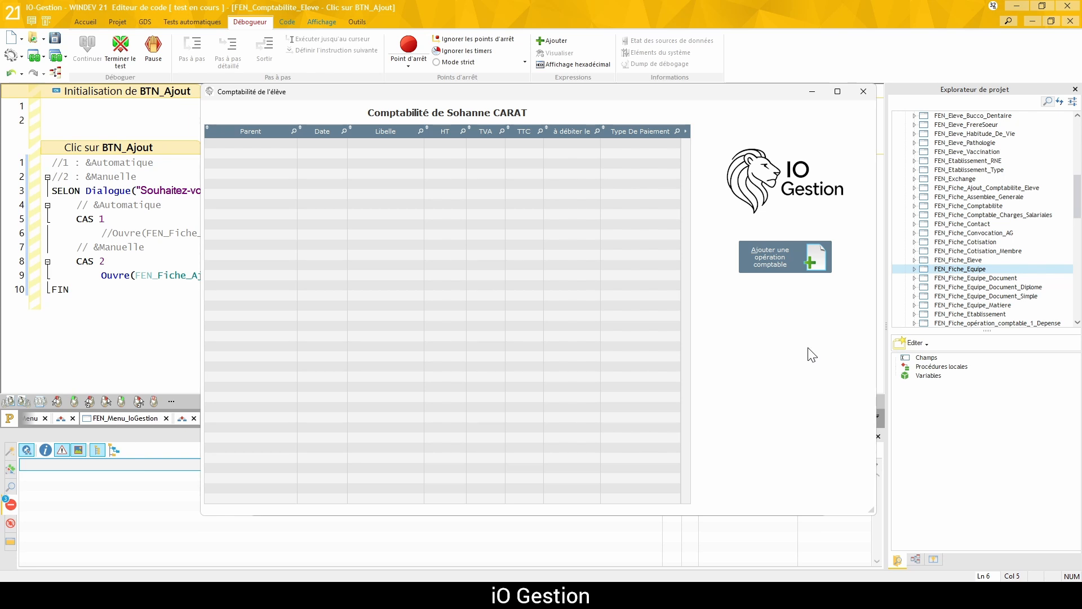
left_click(793, 264)
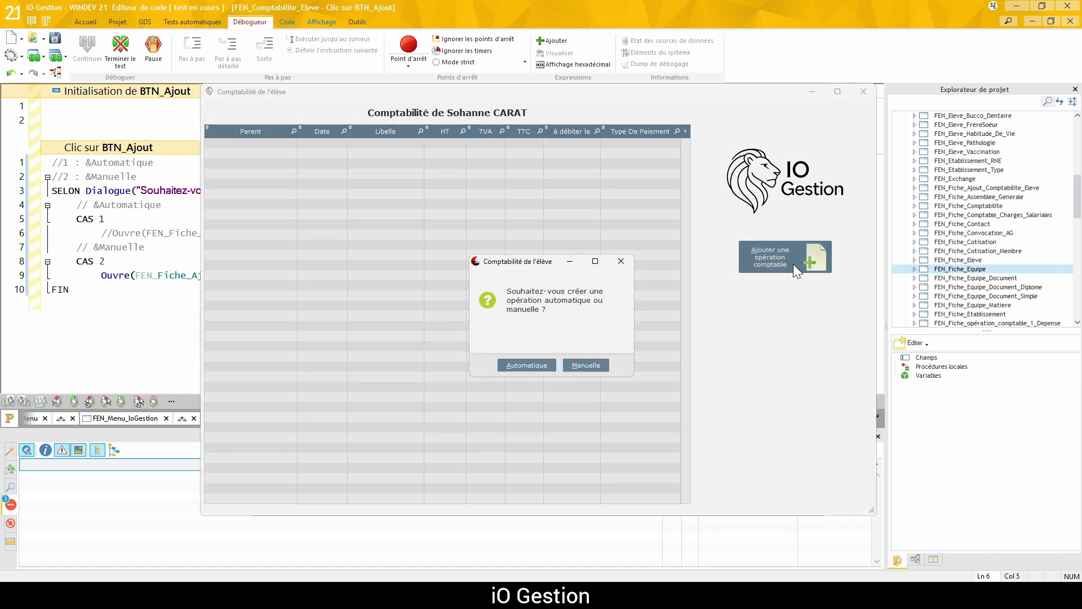
left_click(584, 363)
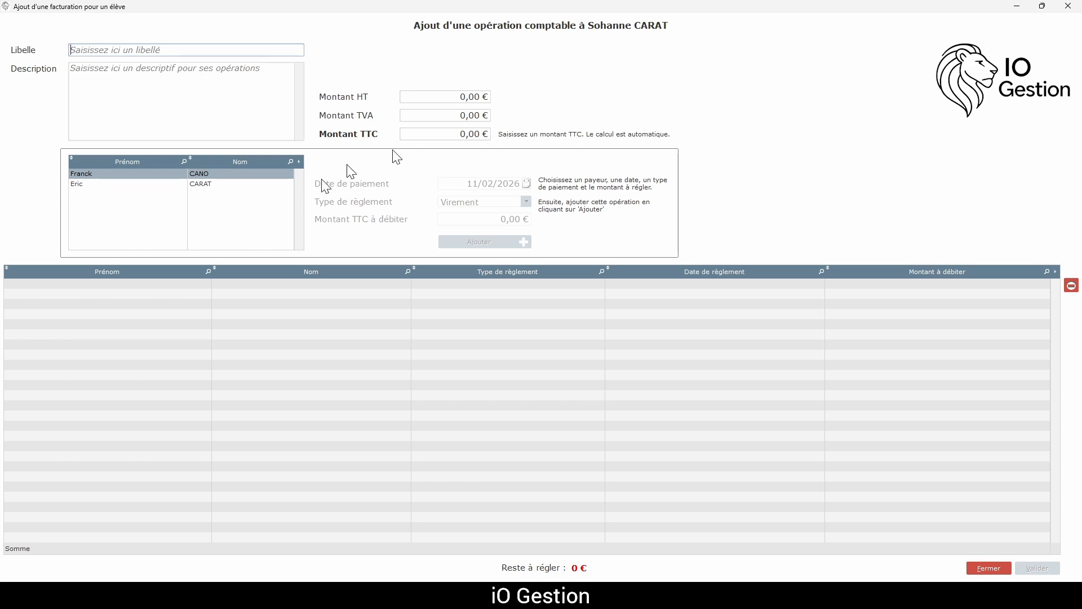
Step: Check both payers offered in the manual operation form, and return to the school menu without adding an operation
left_click(215, 185)
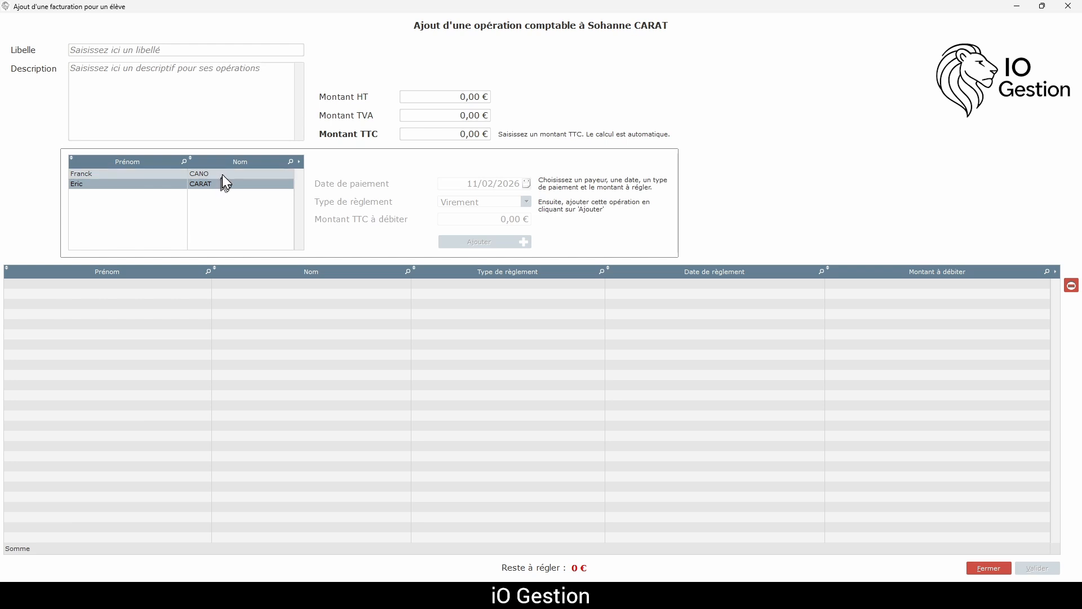
left_click(222, 174)
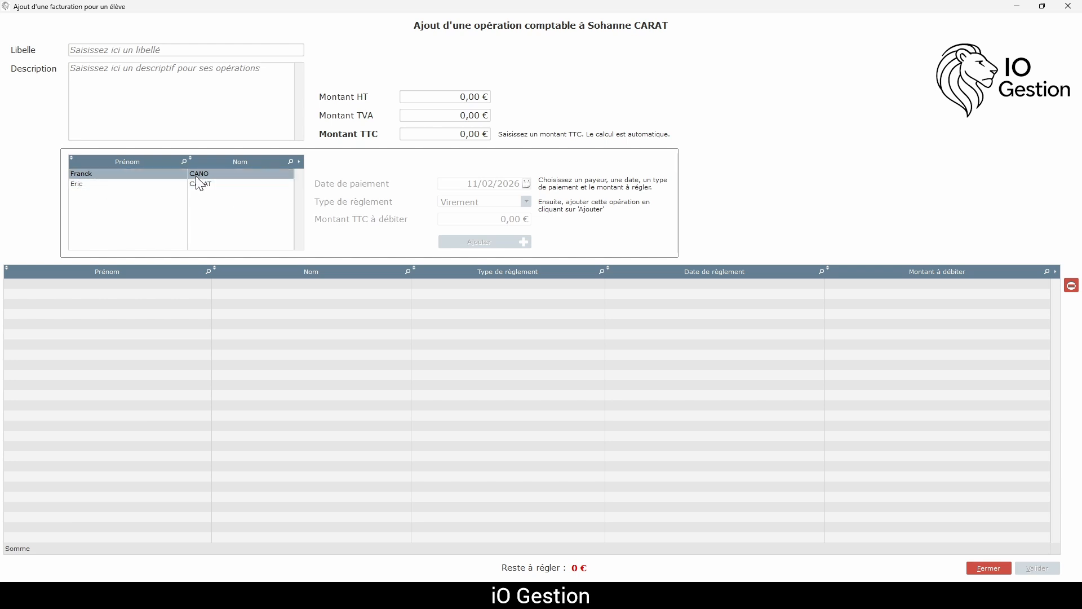
left_click(202, 183)
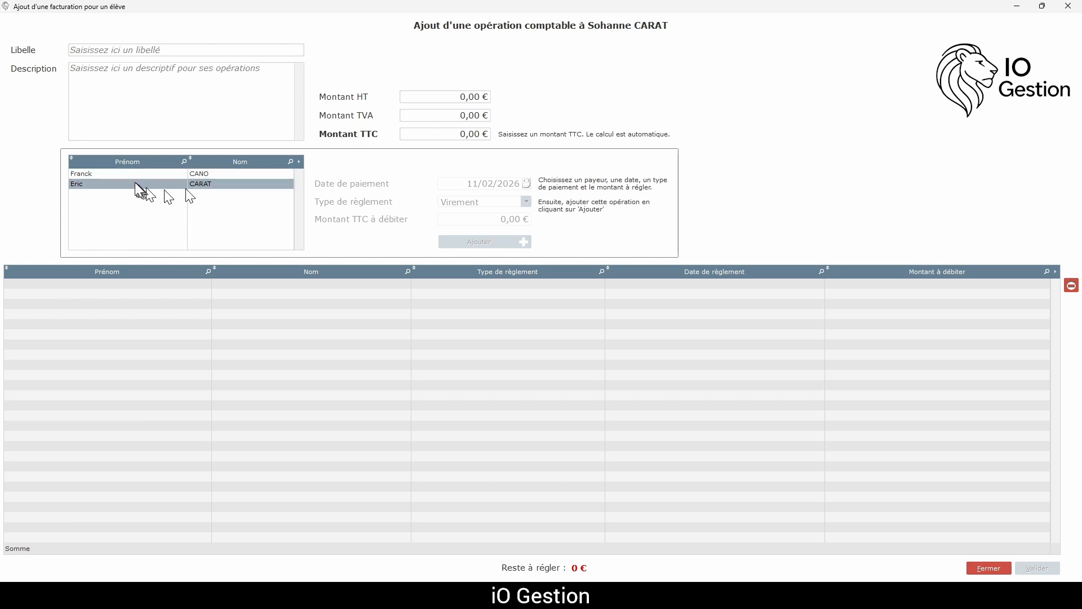
left_click(128, 176)
left_click(990, 567)
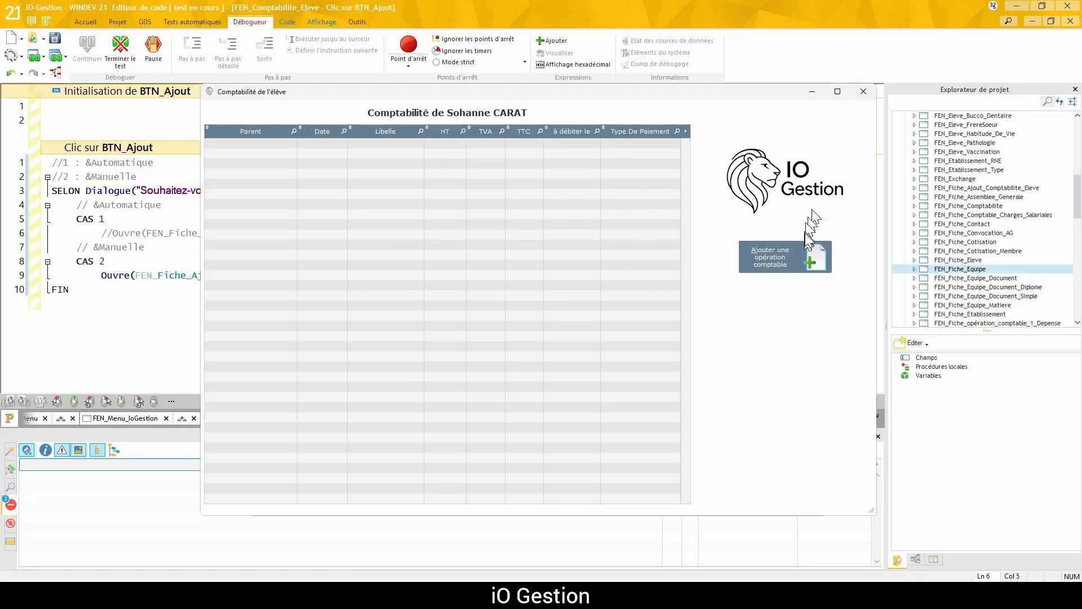
left_click(863, 91)
left_click(773, 502)
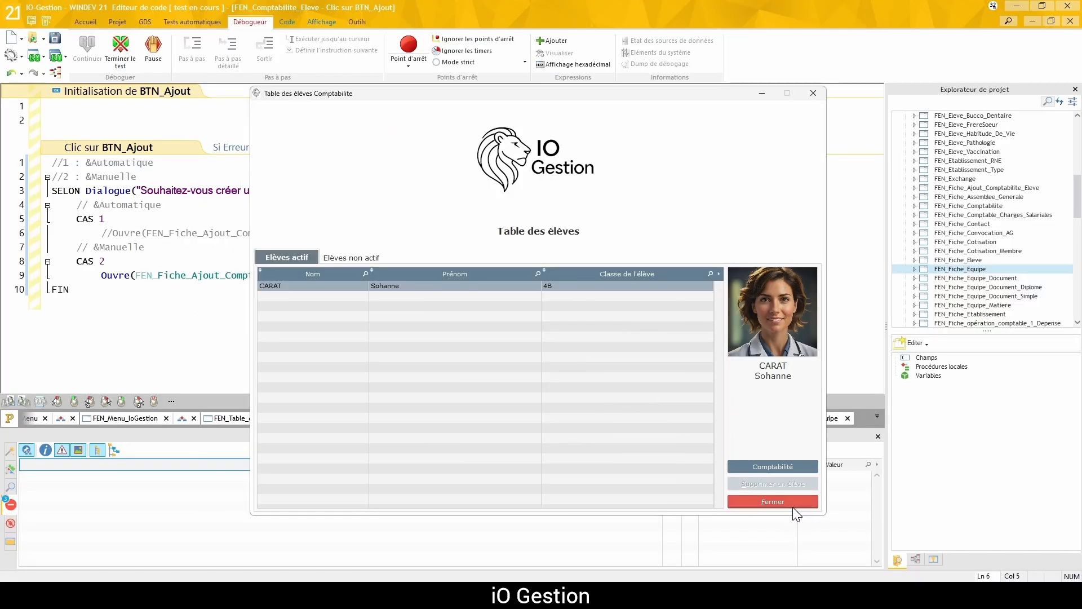
Step: Remove the Payeur status from the legal guardian in the student's family record and save both records
left_click(736, 274)
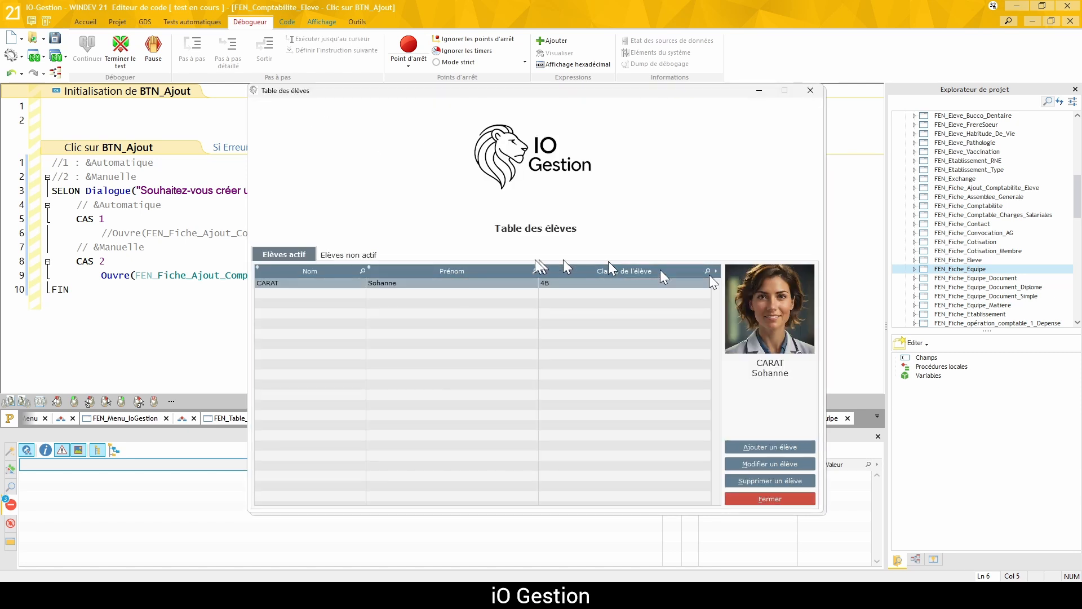
left_click(771, 464)
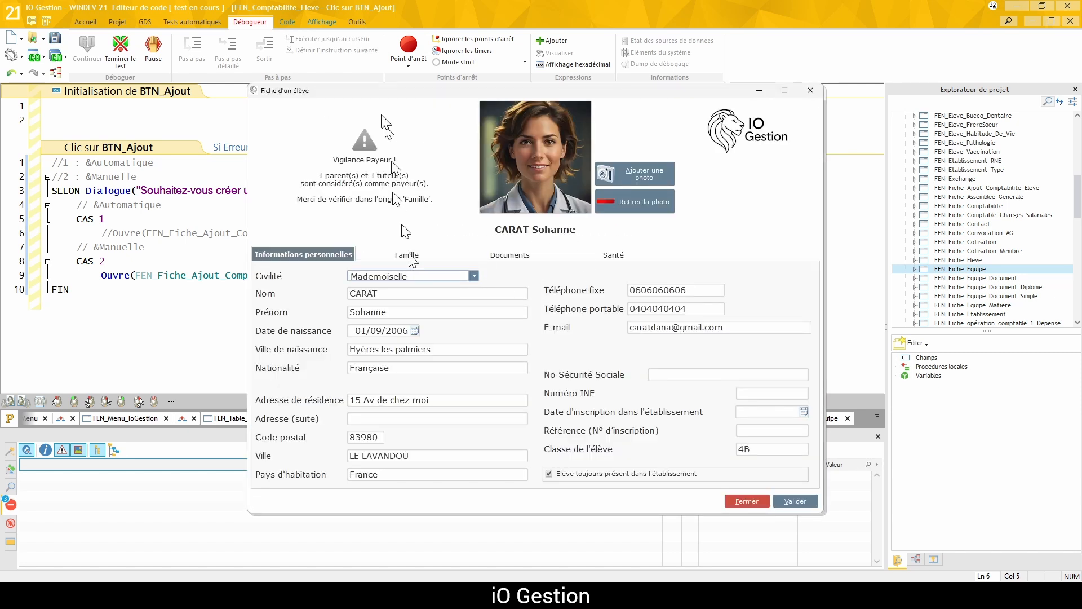
left_click(398, 255)
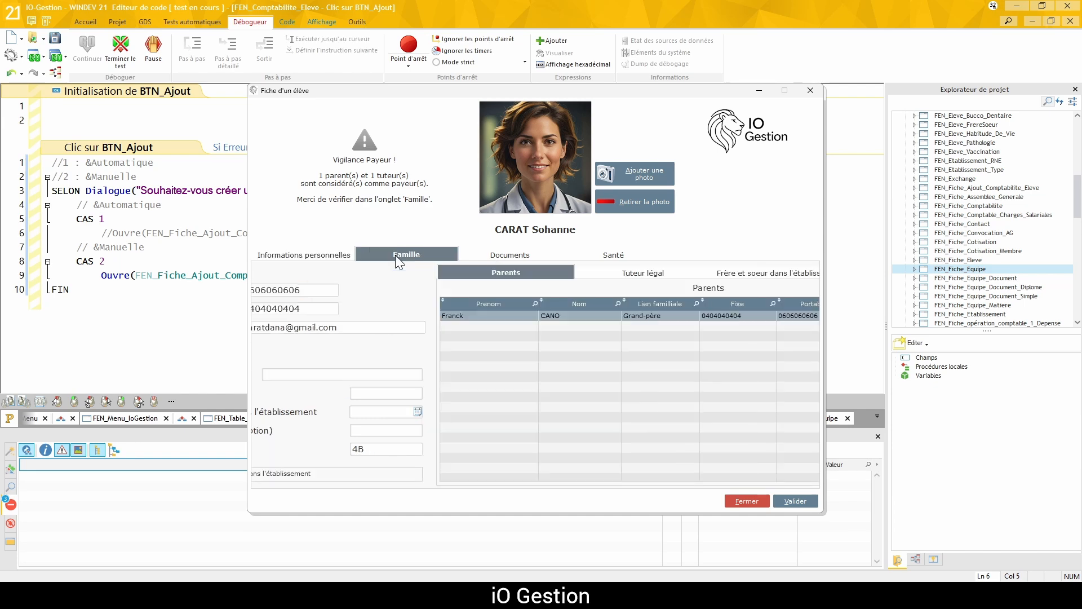
left_click(483, 274)
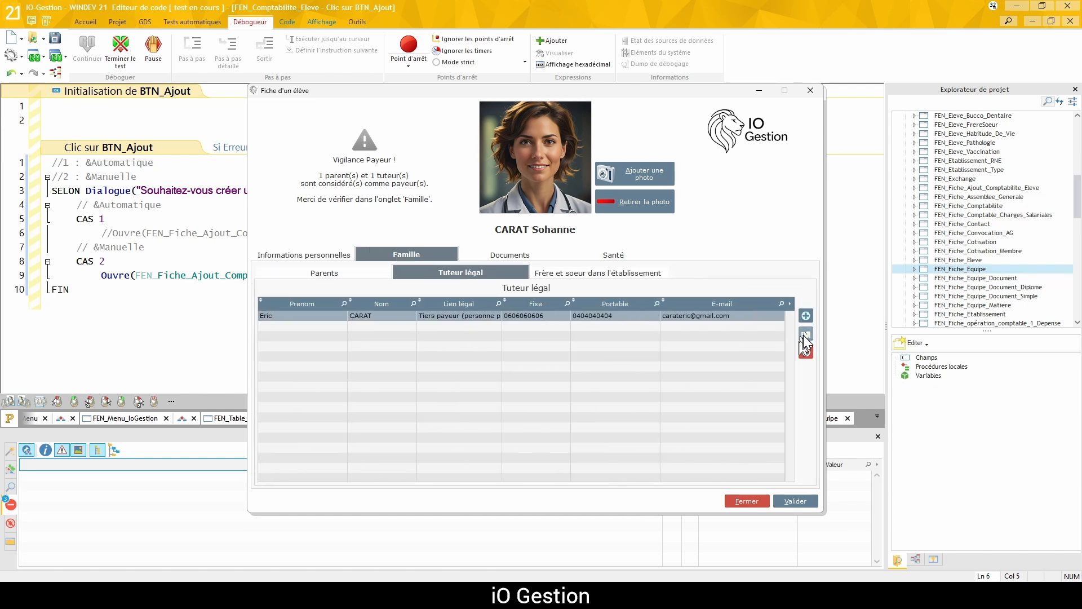
left_click(808, 334)
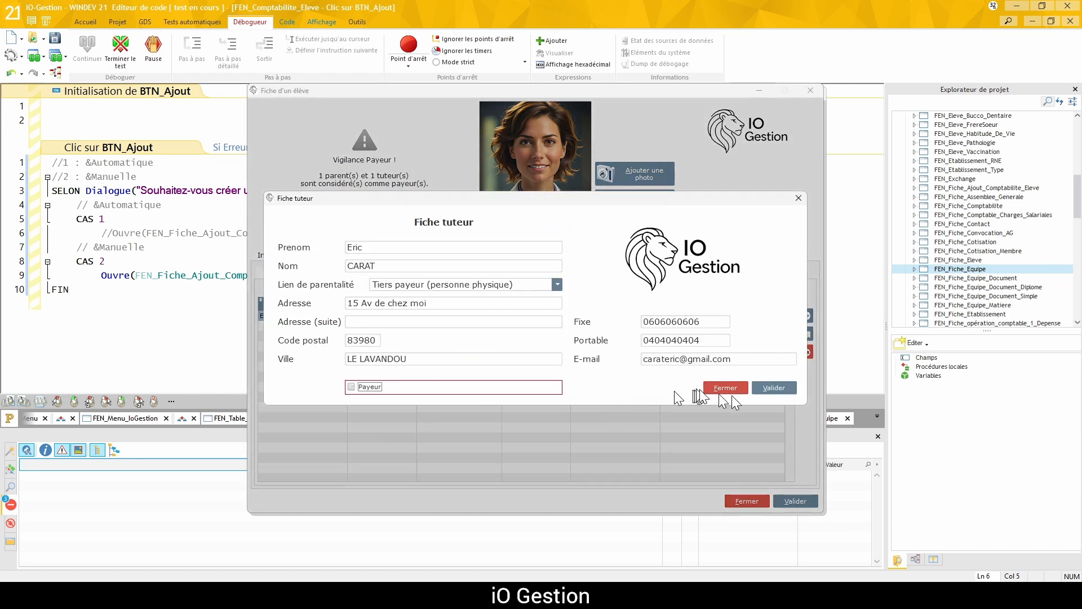
left_click(775, 390)
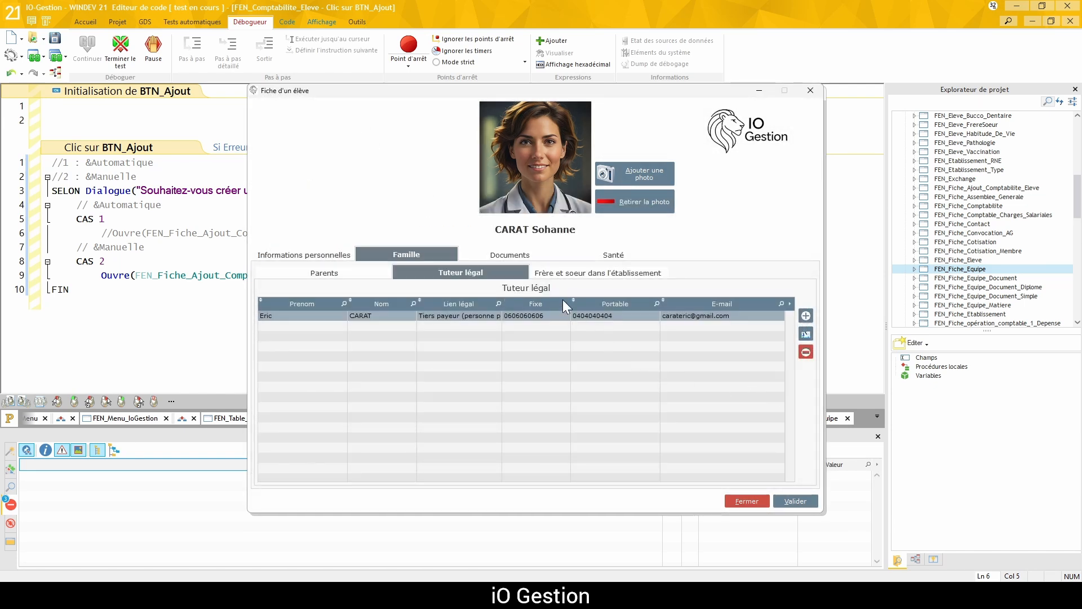
left_click(796, 500)
left_click(777, 499)
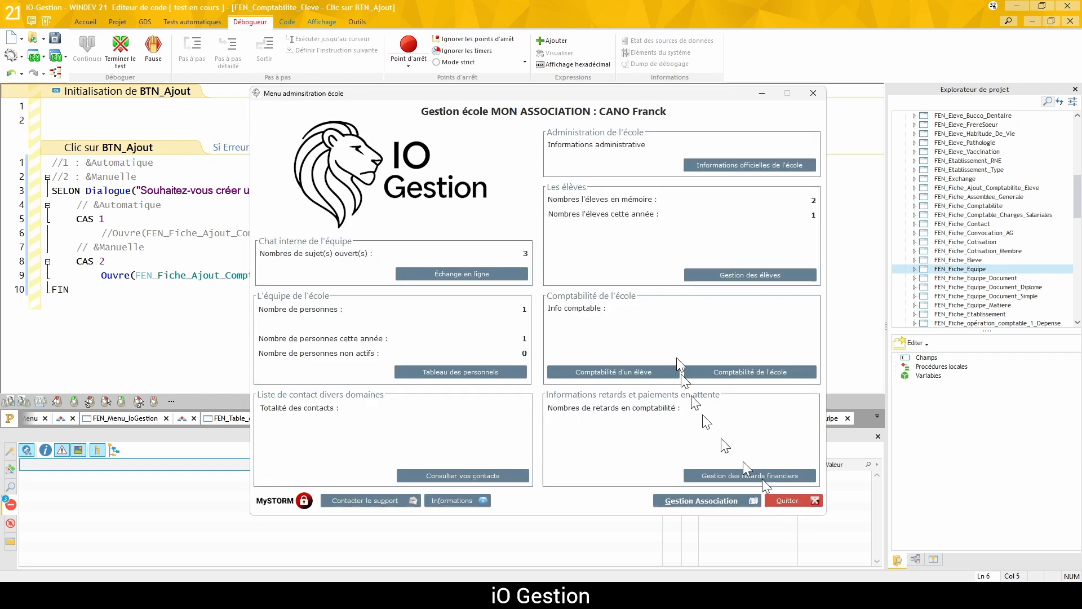
Step: Start a manual accounting operation for the student with a Montant TTC of 1200 €
left_click(624, 370)
left_click(788, 469)
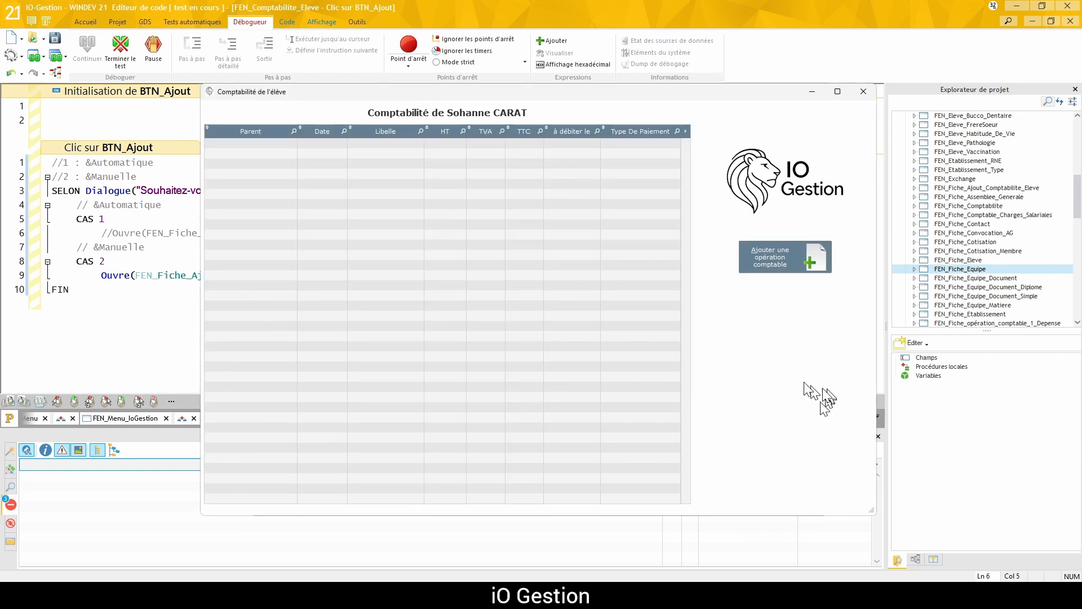
left_click(789, 257)
left_click(586, 365)
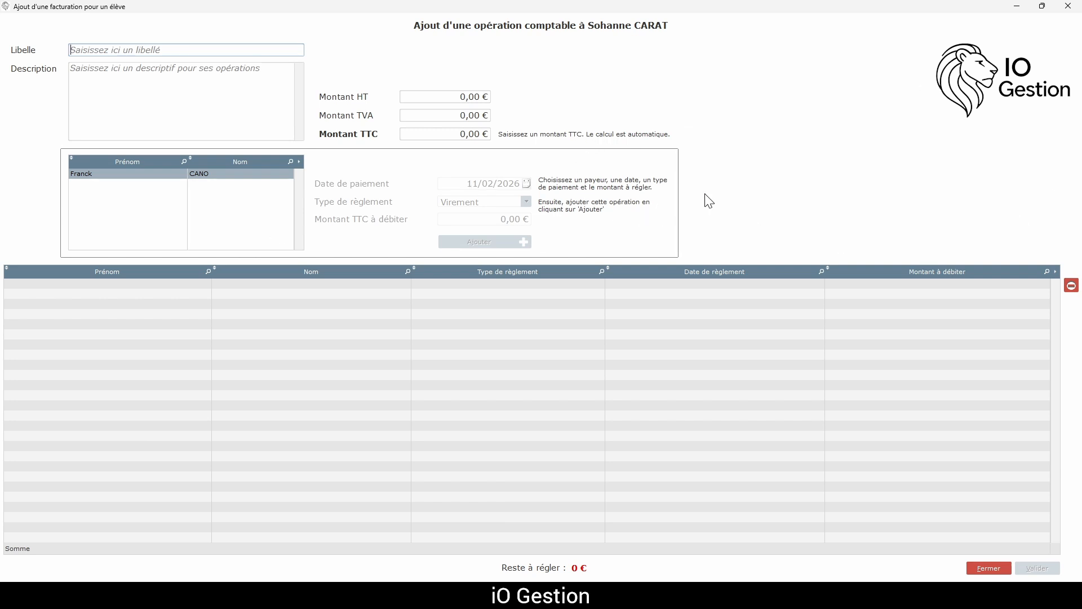
left_click(450, 134)
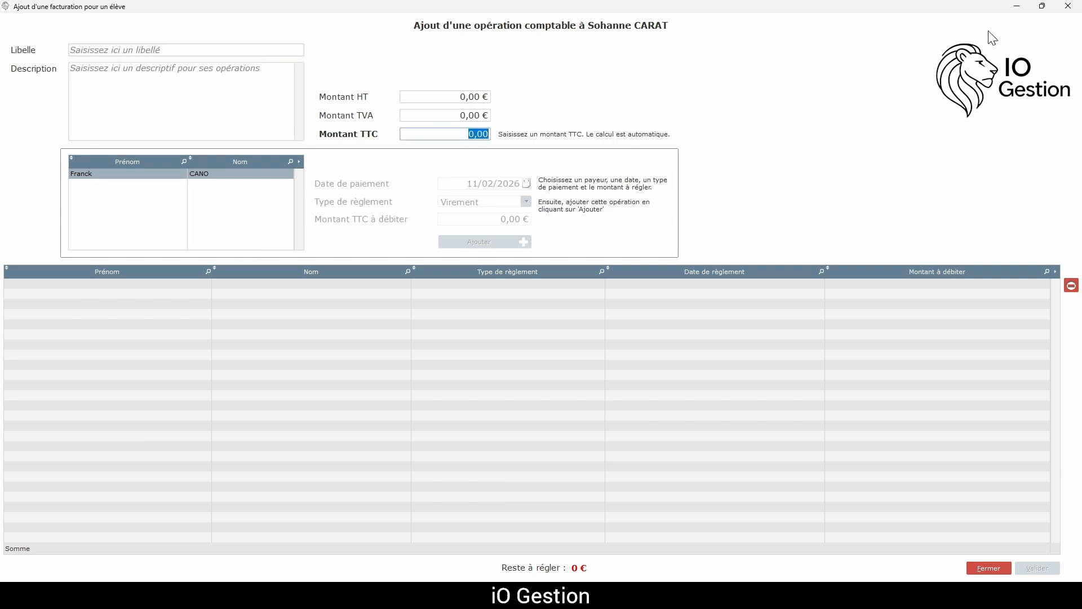
type("1200")
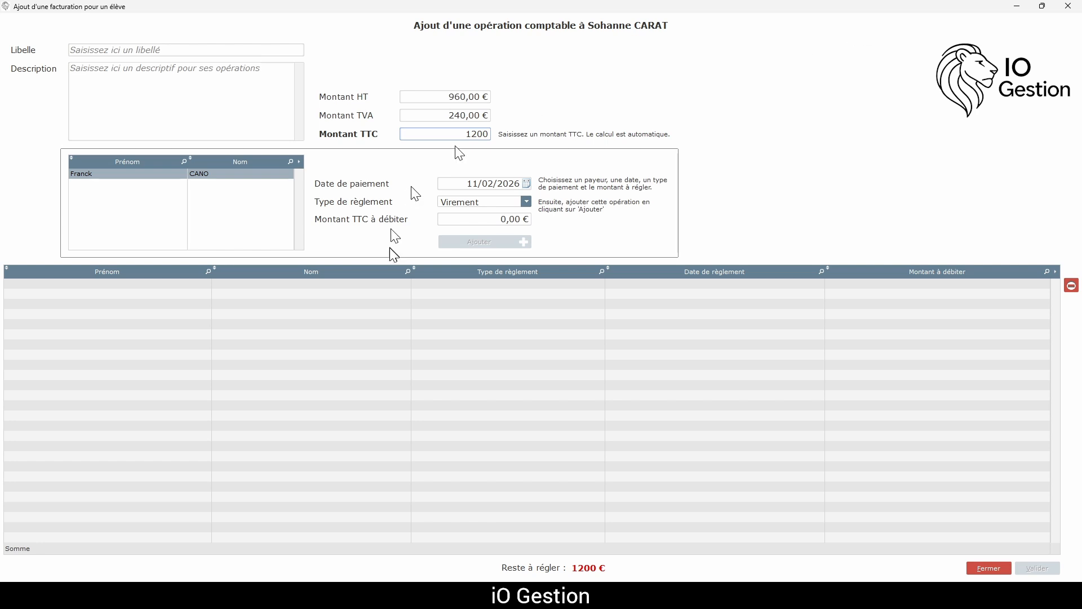
Step: Add a 500 € payment by Virement dated 01/03/2026 for the remaining payer
left_click(527, 184)
left_click(524, 196)
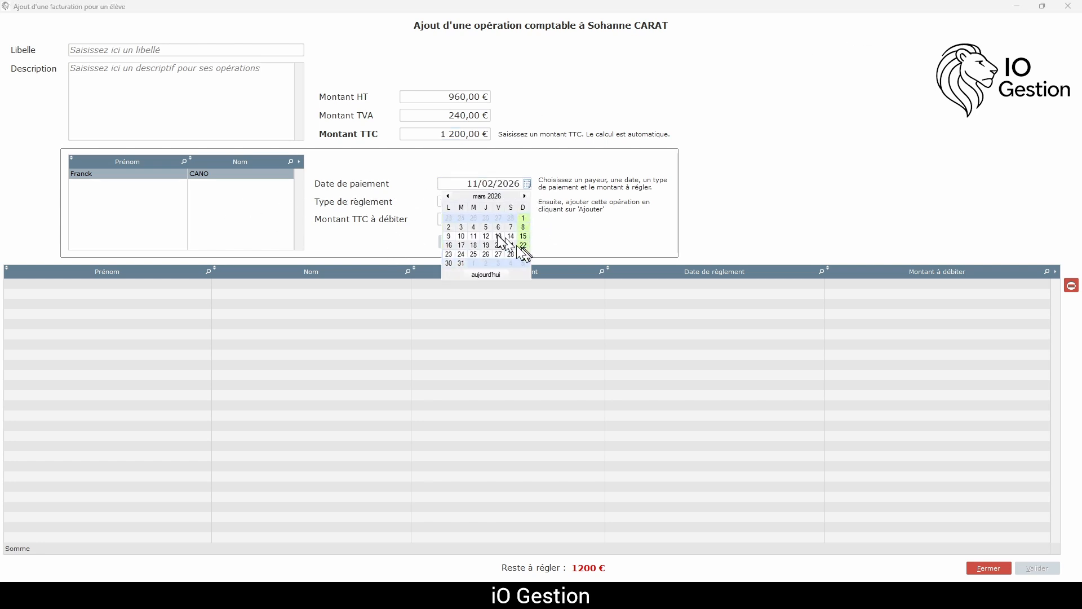
left_click(522, 217)
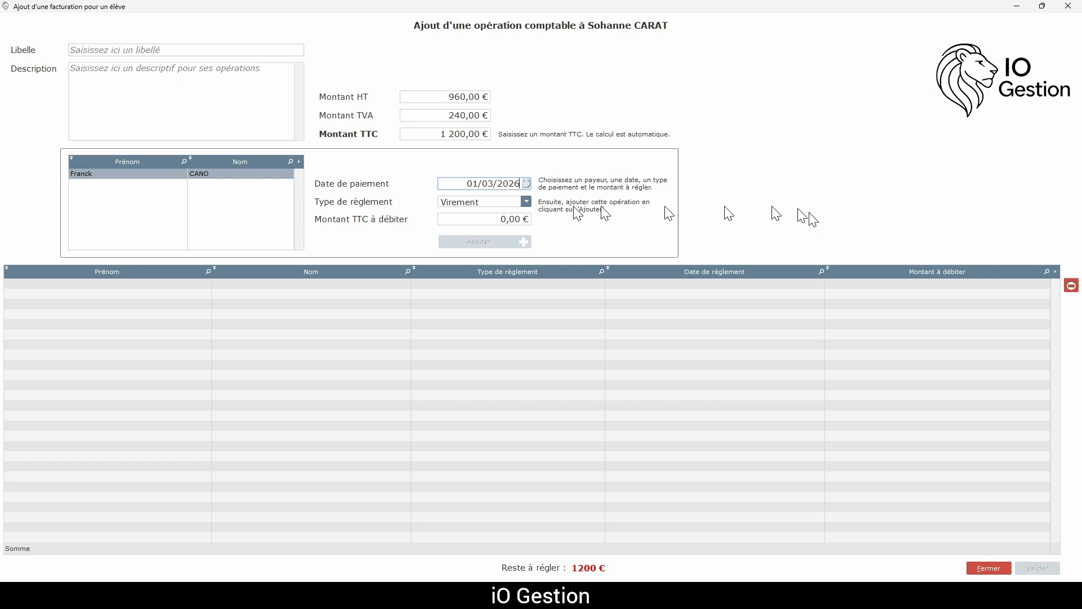
left_click(527, 201)
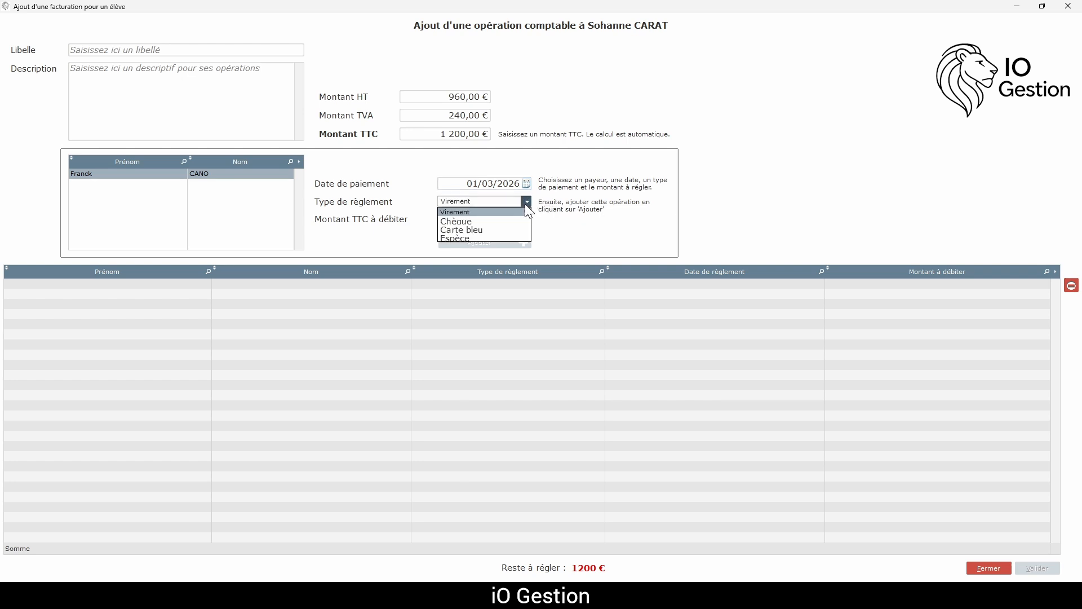
left_click(489, 212)
left_click(498, 219)
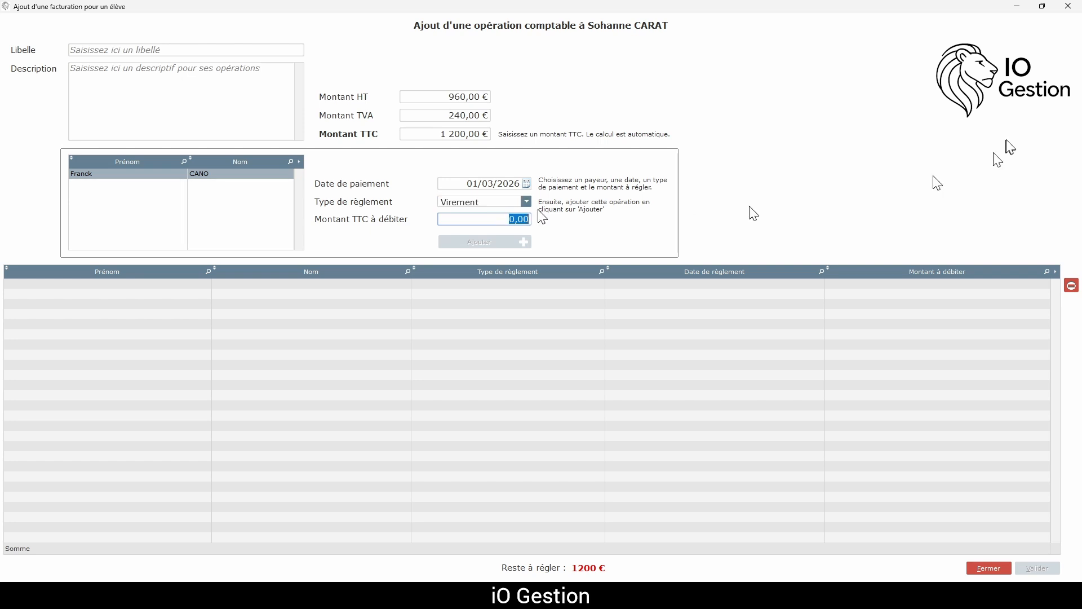
type("50")
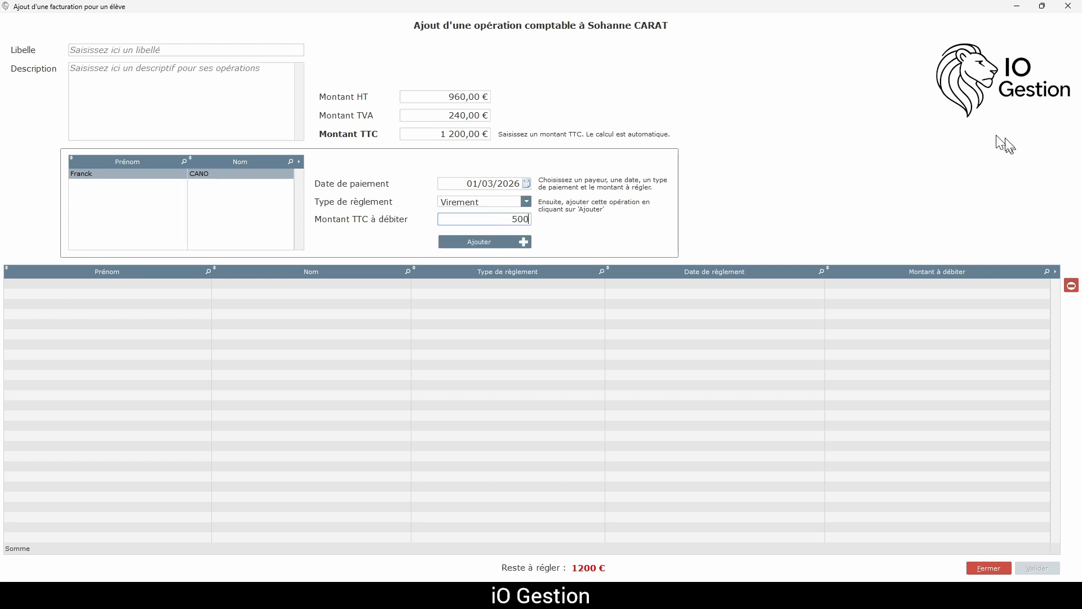
left_click(502, 243)
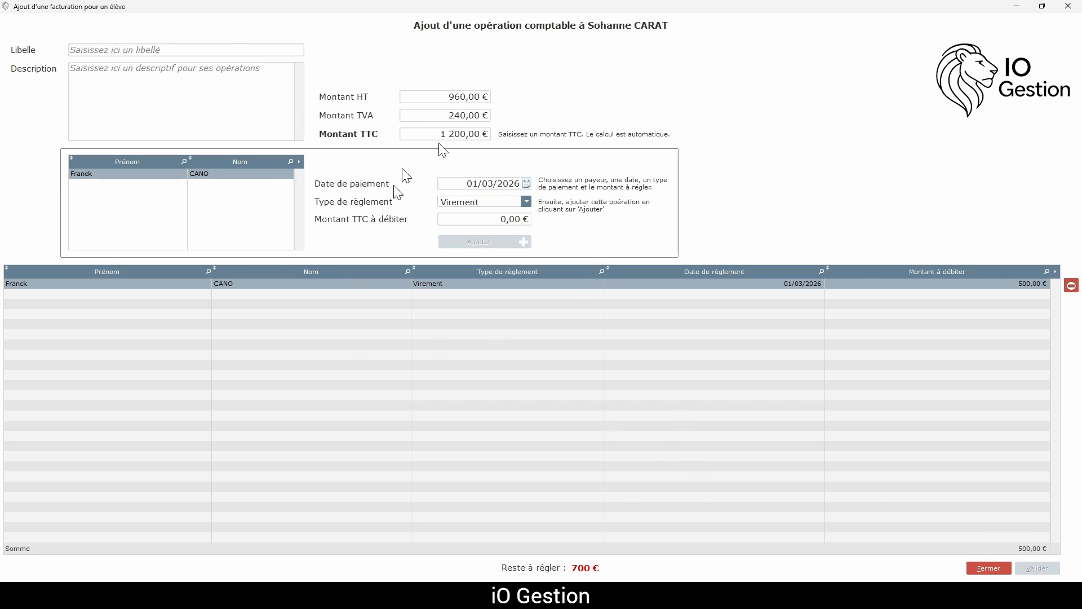
Step: Add a second 500 € Virement payment dated 01/04/2026 and select its line in the payment schedule
left_click(489, 221)
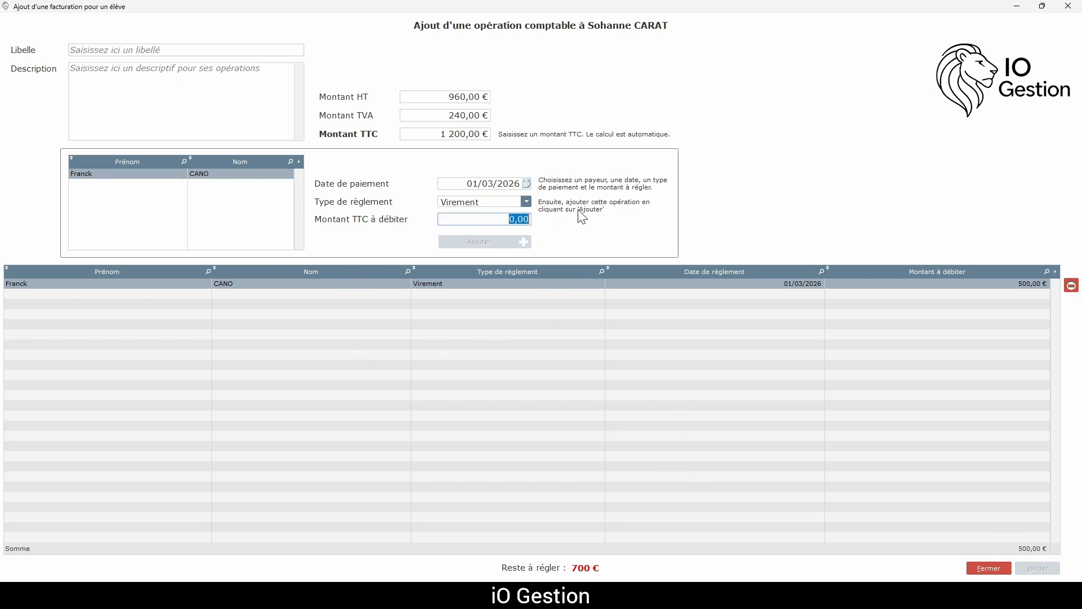
type("50")
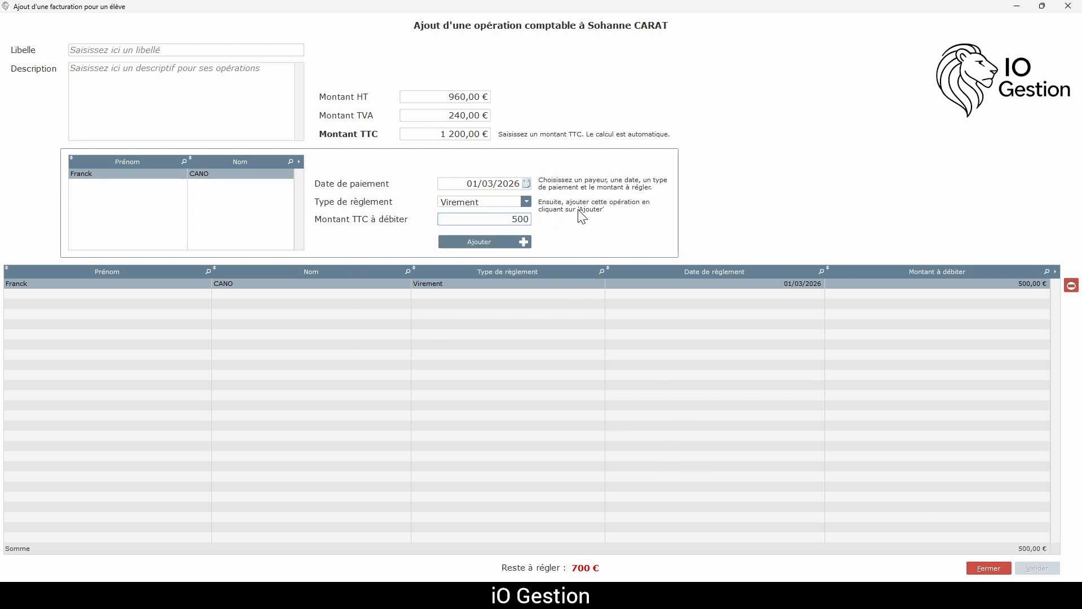
left_click(495, 185)
left_click(493, 185)
type("4")
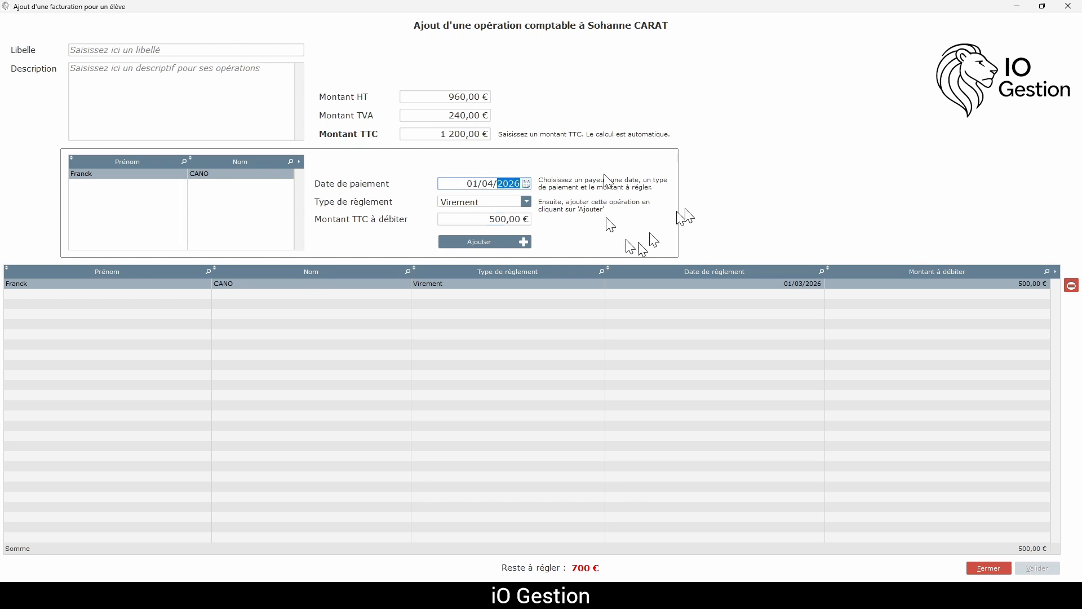
left_click(521, 242)
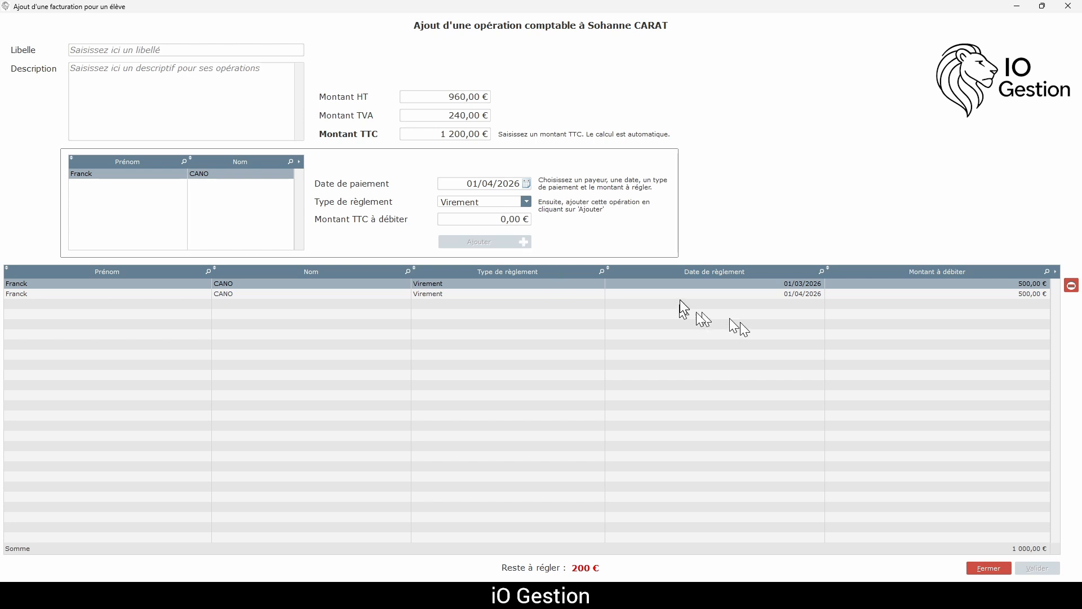
left_click(796, 295)
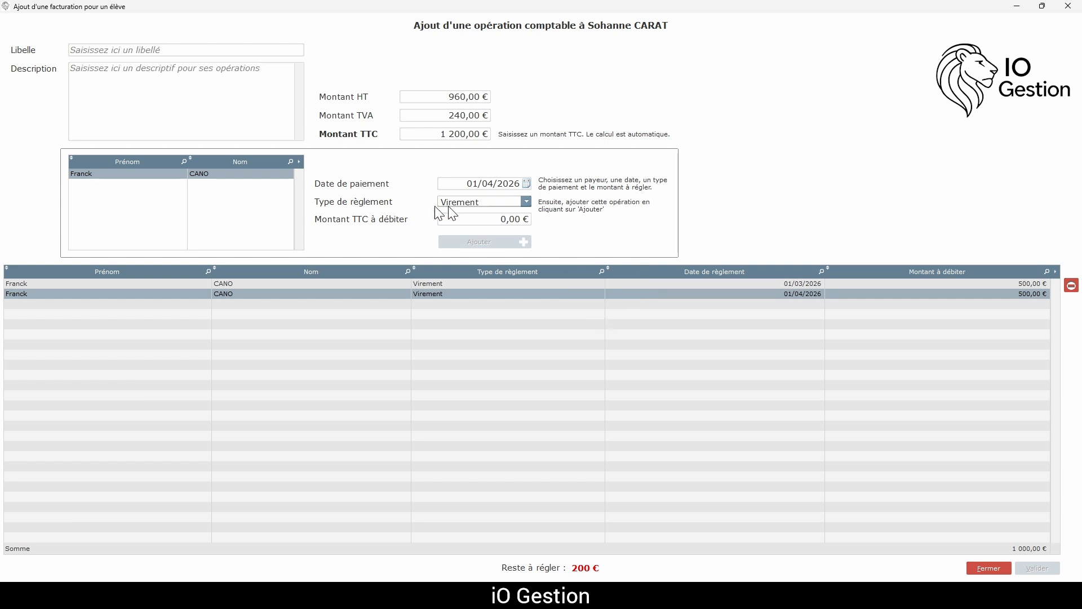
Step: Add a 200 € Virement payment dated 01/05/2026 for the same payer and select its line in the schedule
double_click(495, 184)
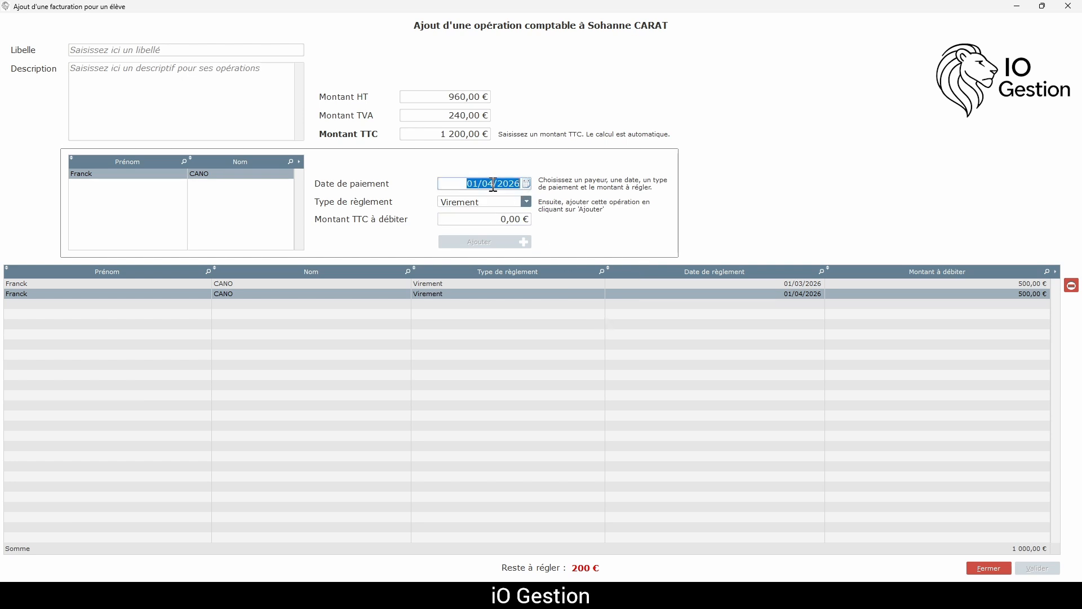
left_click(494, 184)
type("05")
left_click(482, 218)
type("200")
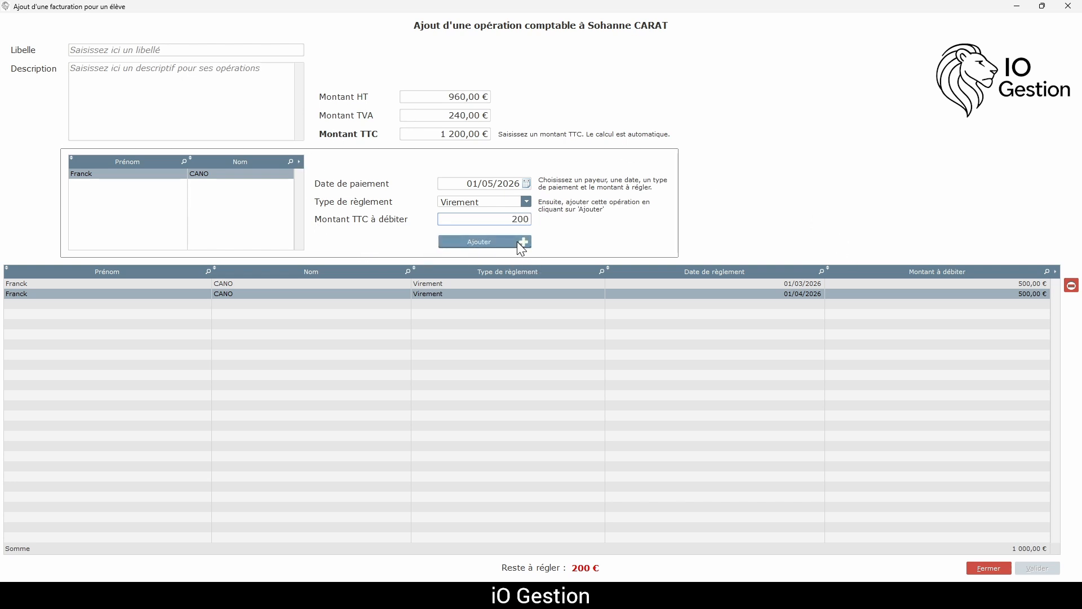
left_click(517, 241)
left_click(1000, 302)
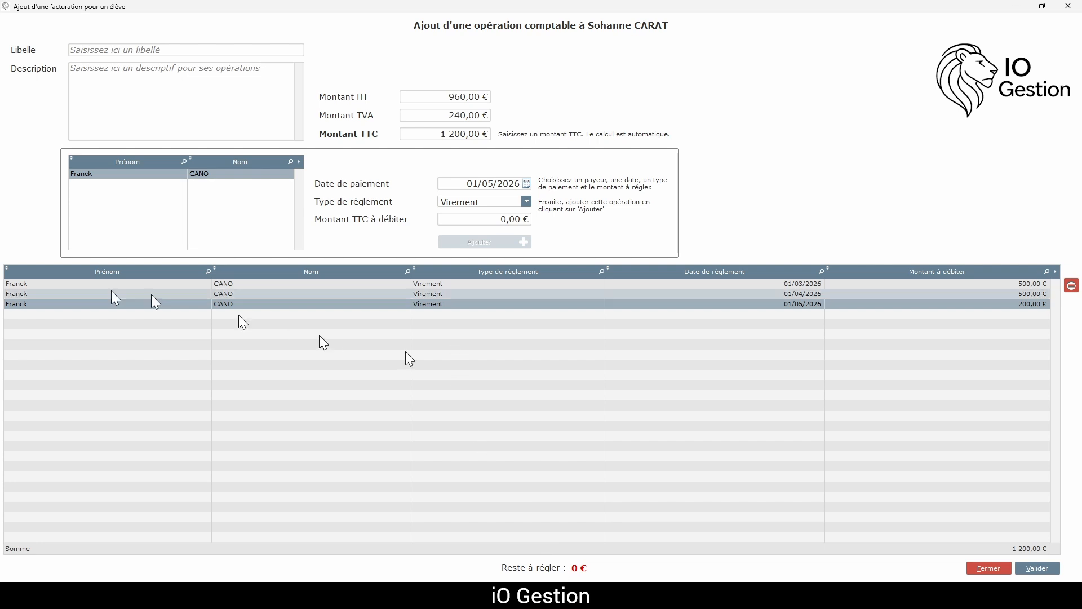
Step: Delete the 500 € payment dated 01/04/2026 from the payment schedule
left_click(463, 293)
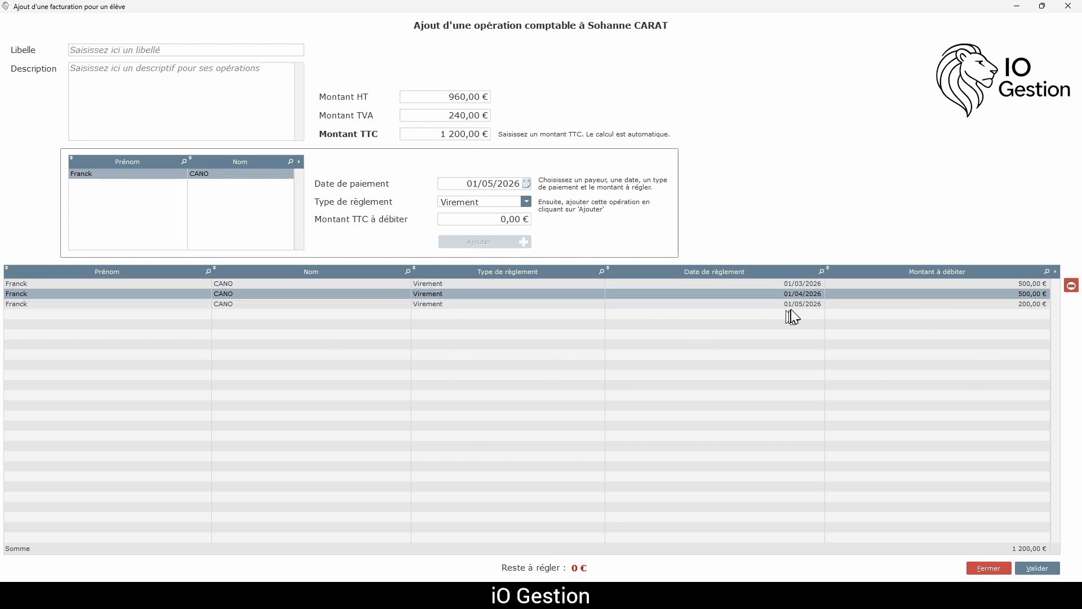
left_click(1071, 286)
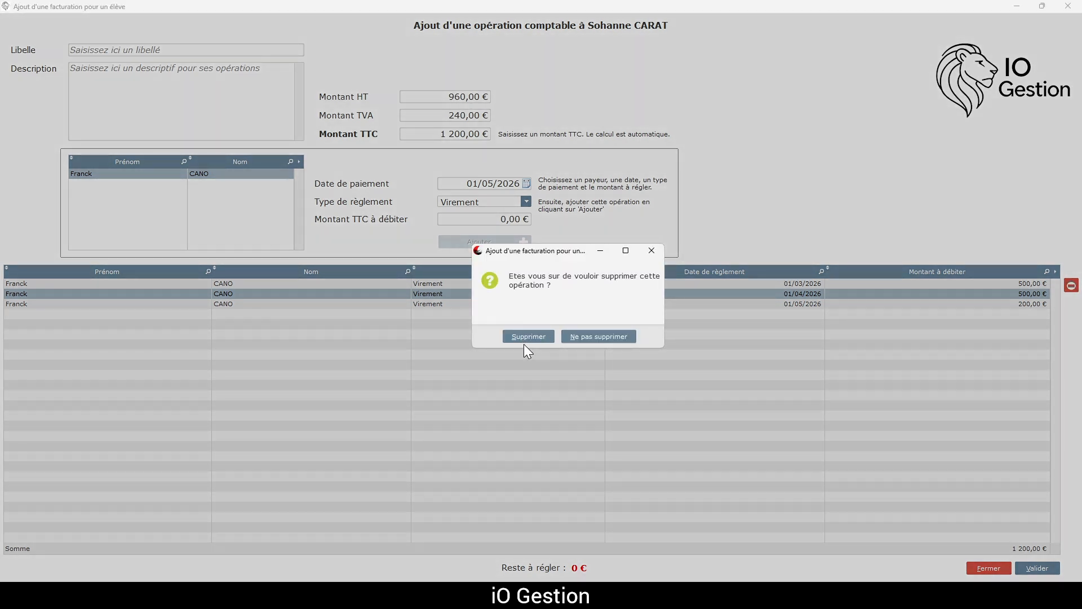
left_click(547, 336)
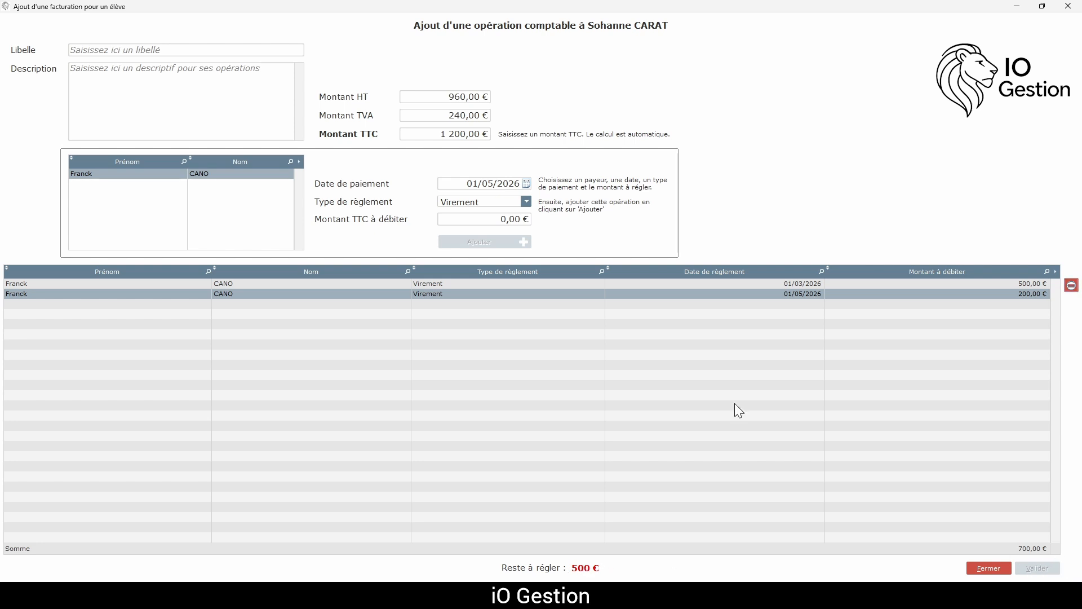
Step: Add a 500 € Virement payment dated 07/06/2026 for the same payer
left_click(485, 221)
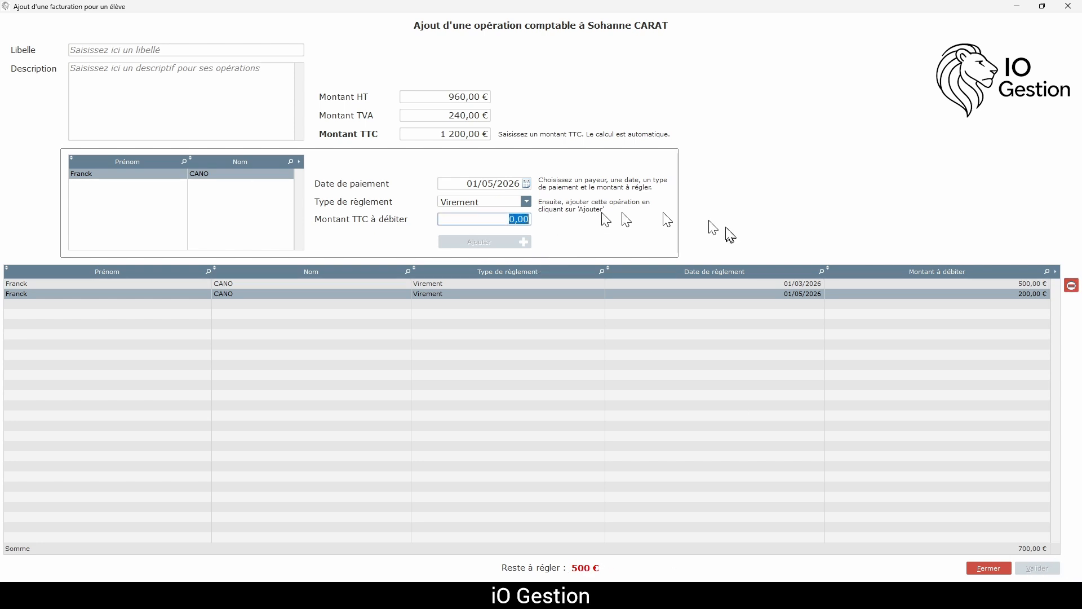
left_click(527, 183)
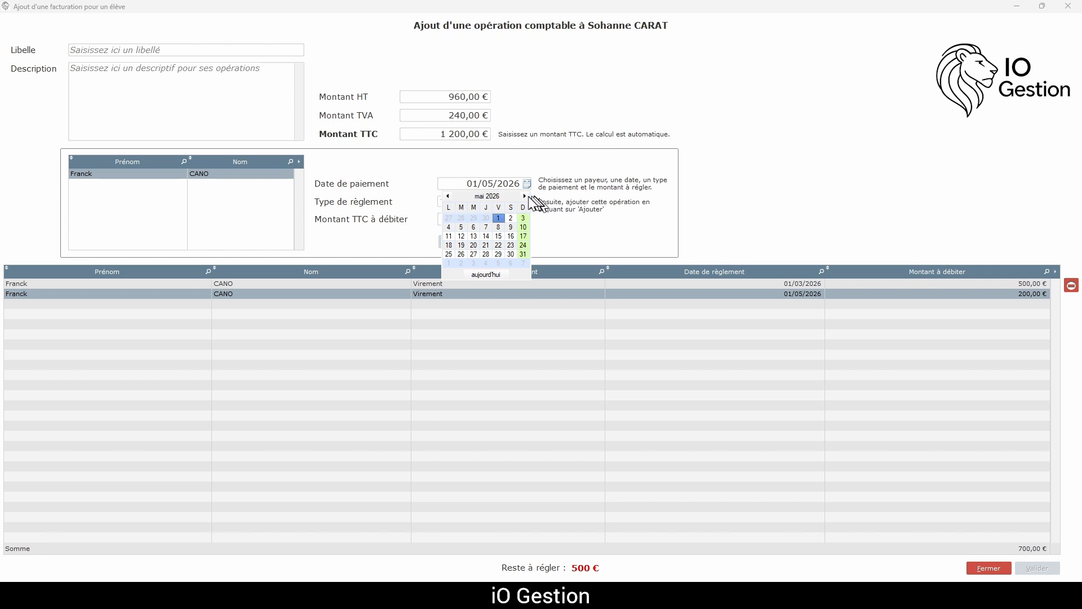
left_click(524, 196)
left_click(523, 227)
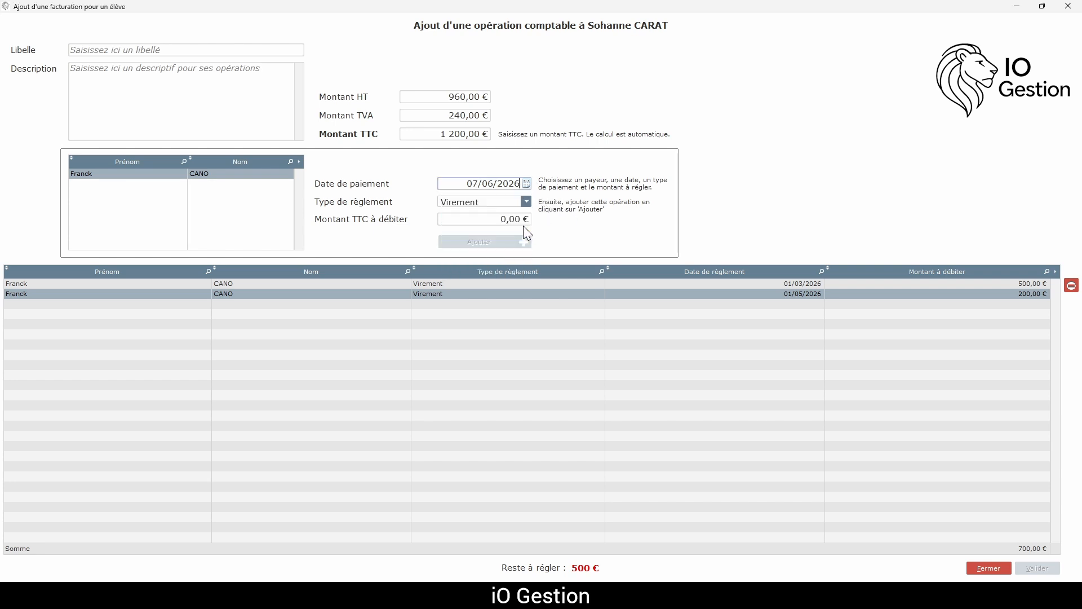
left_click(501, 220)
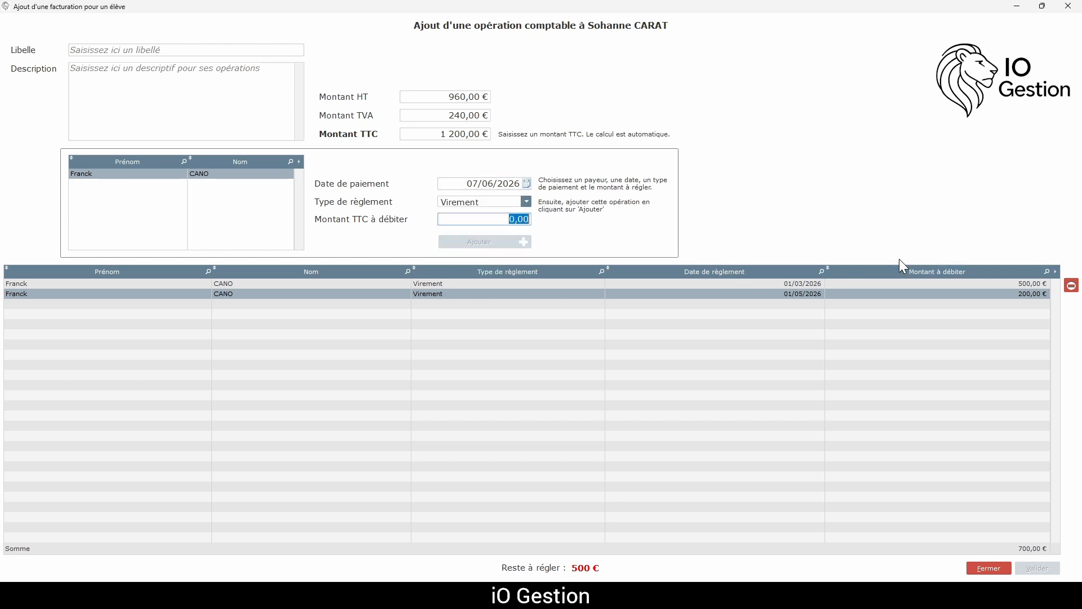
type("50")
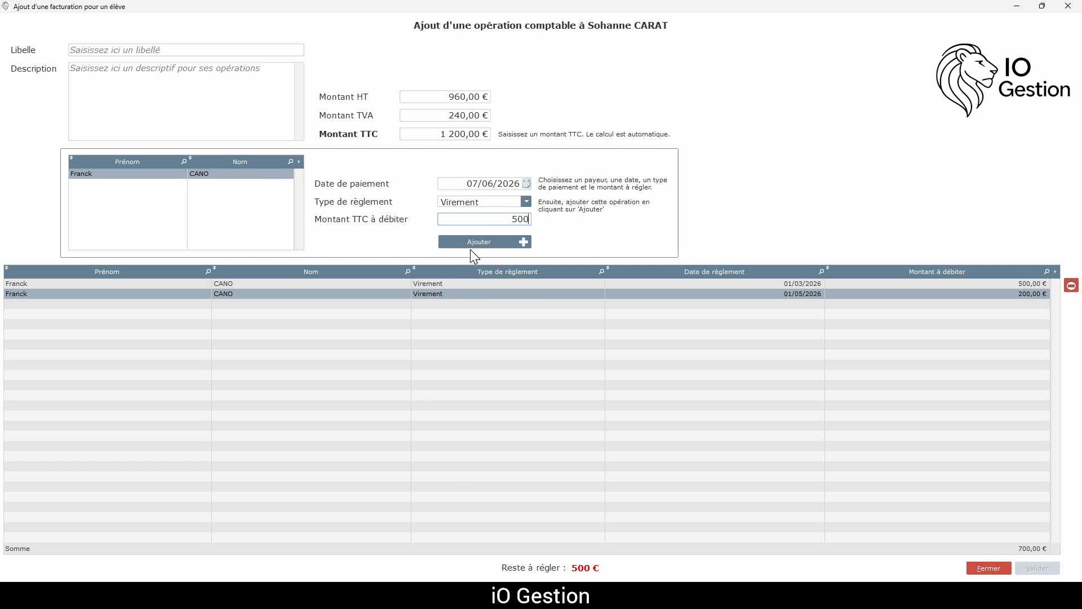
left_click(471, 247)
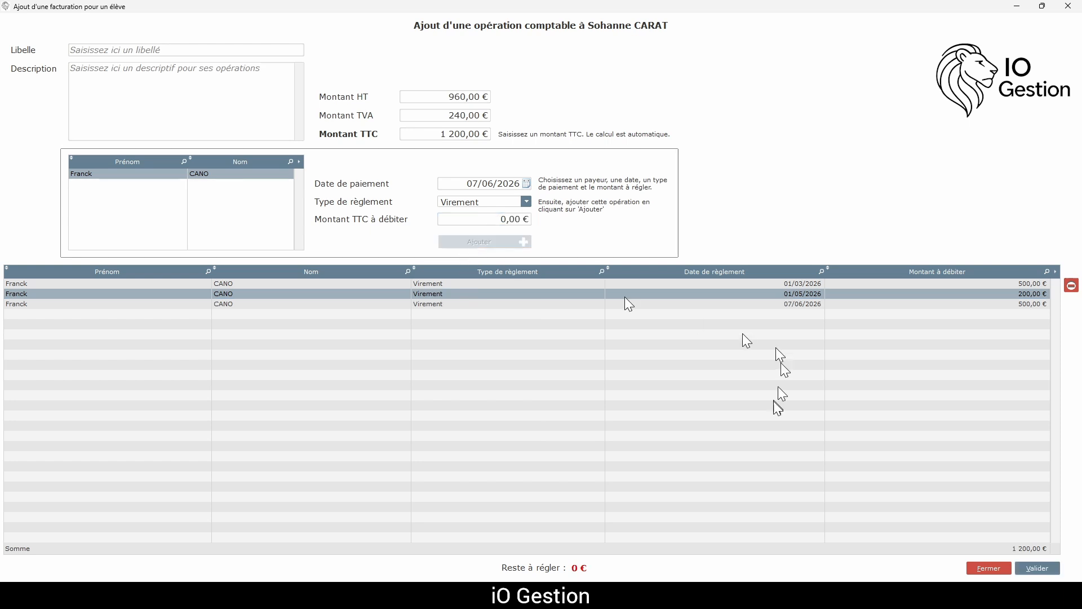
Step: Try to validate the accounting operation, and set its Libelle to "Paiement frais de scolarité"
left_click(1037, 567)
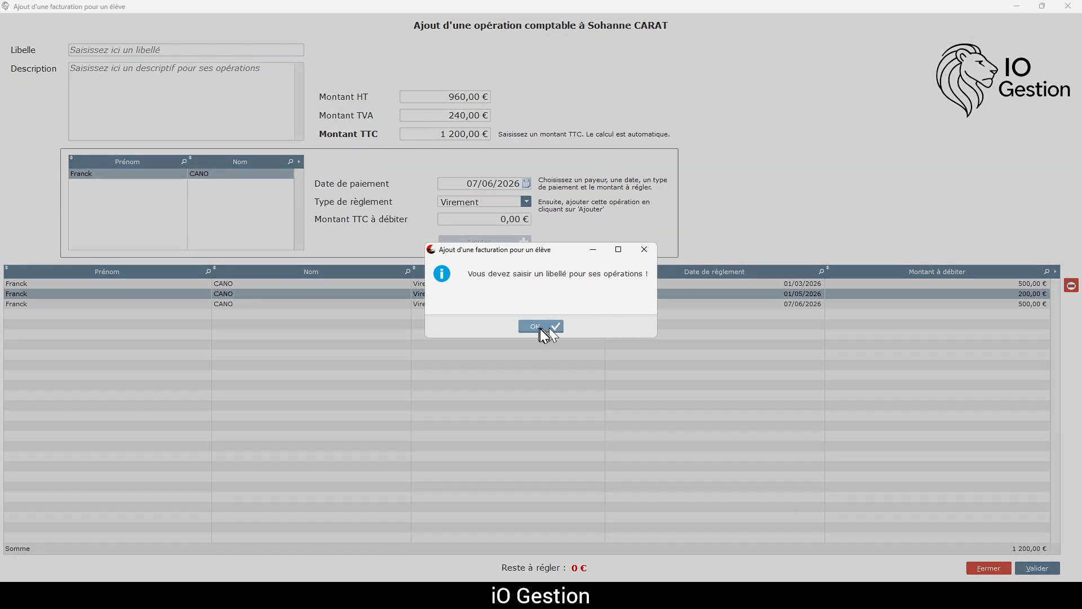
left_click(540, 327)
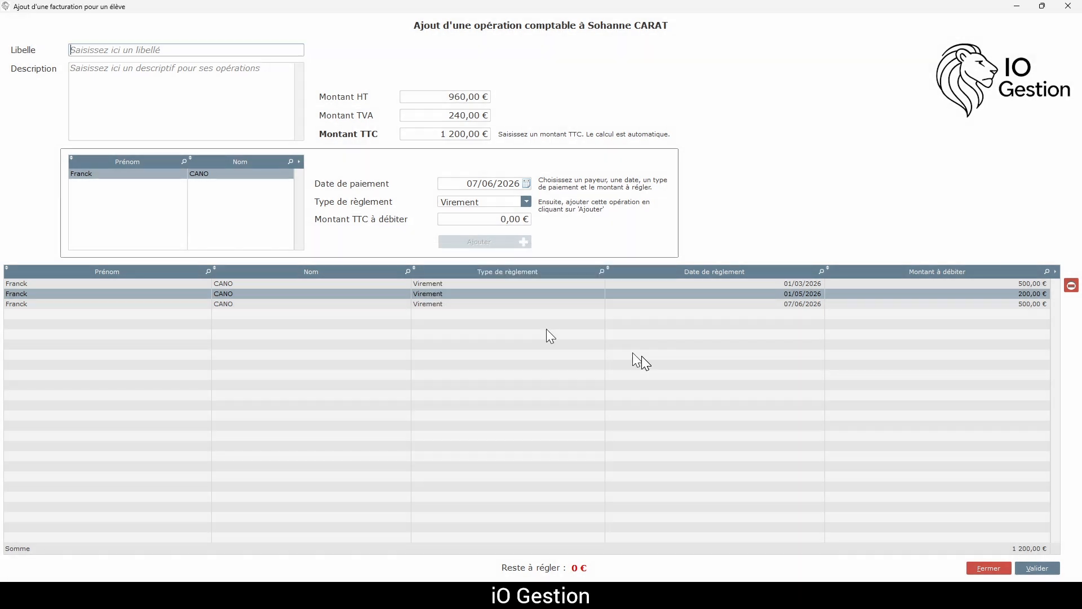
left_click(177, 50)
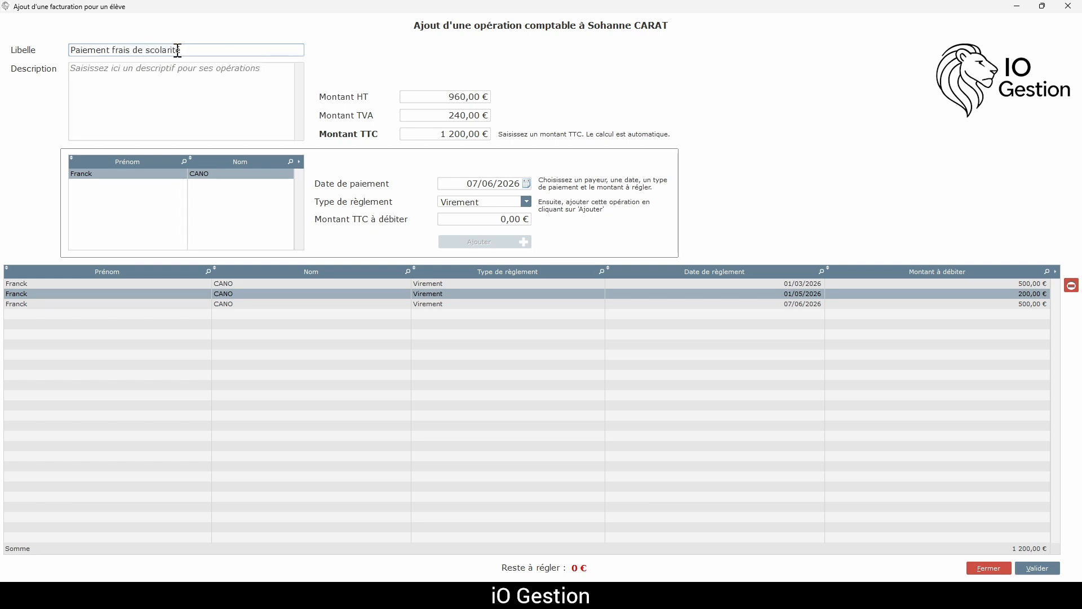
Step: Fill in the operation's Description with two lines, "qsdqsd" and "qsdqsdqsdqsd"
left_click(225, 89)
type("qsdqsd")
key("Return")
type("qs")
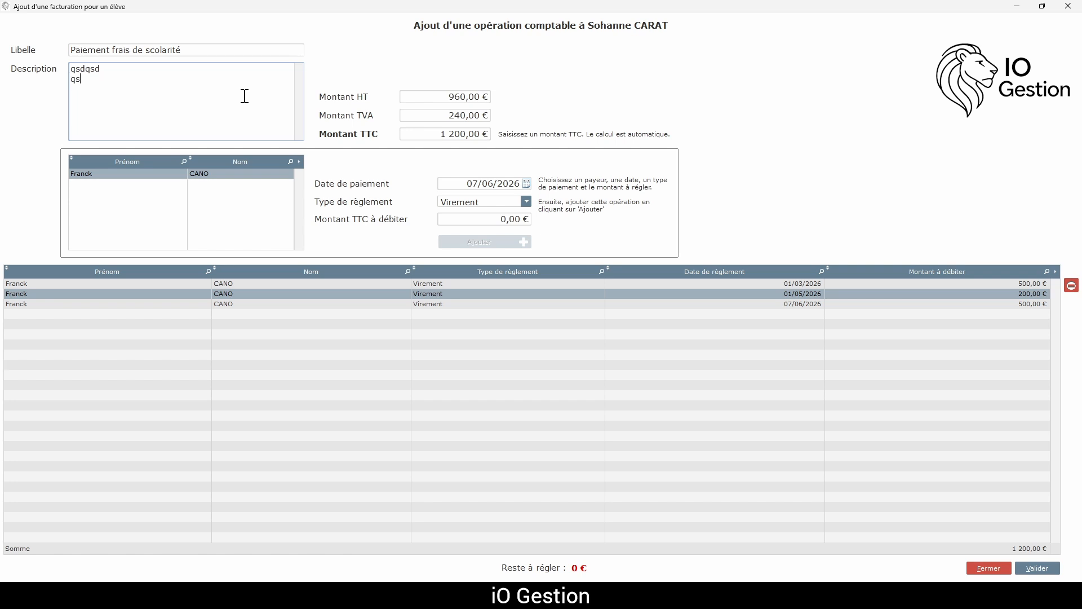
type("dqsdqsdqsd")
left_click(477, 136)
left_click(477, 218)
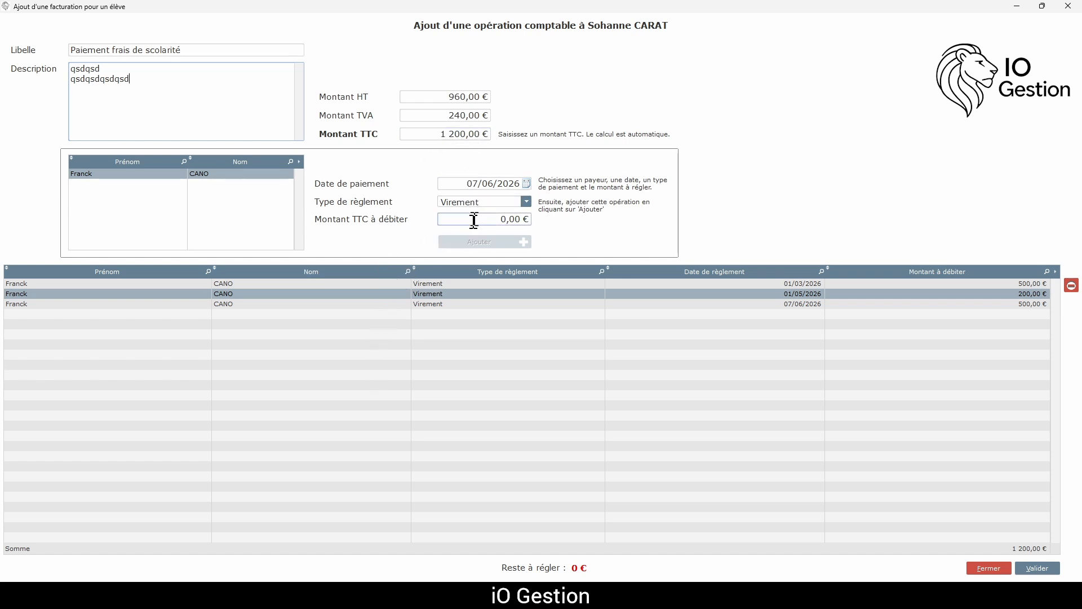